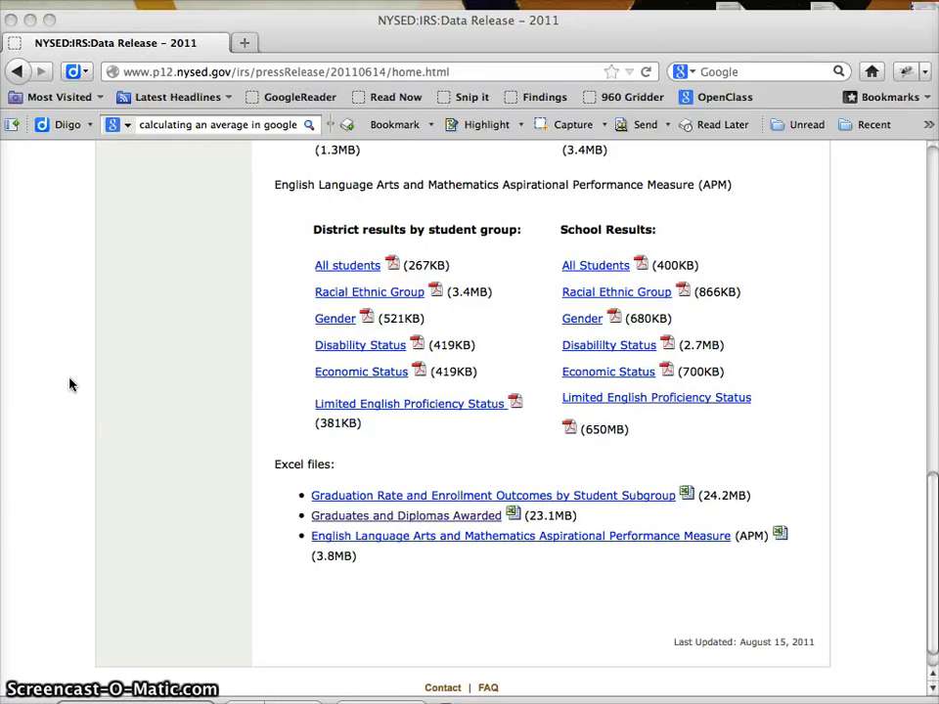
Bring Firefox forward and choose to save the Graduates and Diplomas Awarded Excel download
{"action": "left_click", "coordinate": [597, 38]}
{"action": "left_click_drag", "start_coordinate": [596, 37], "coordinate": [597, 26]}
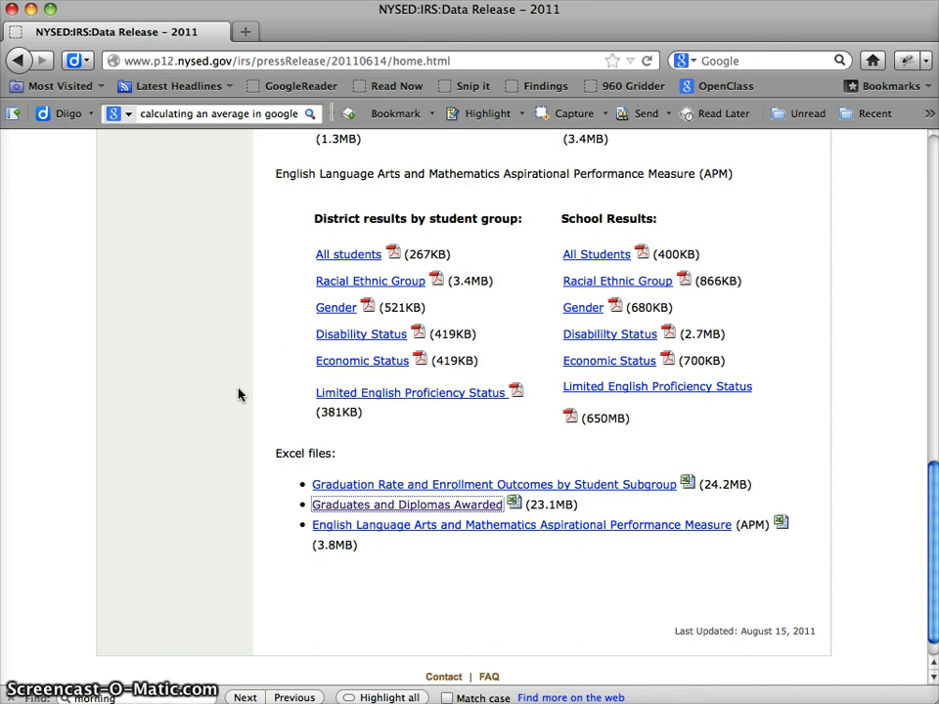
{"action": "scroll", "coordinate": [237, 394], "scroll_direction": "up", "scroll_amount": 15}
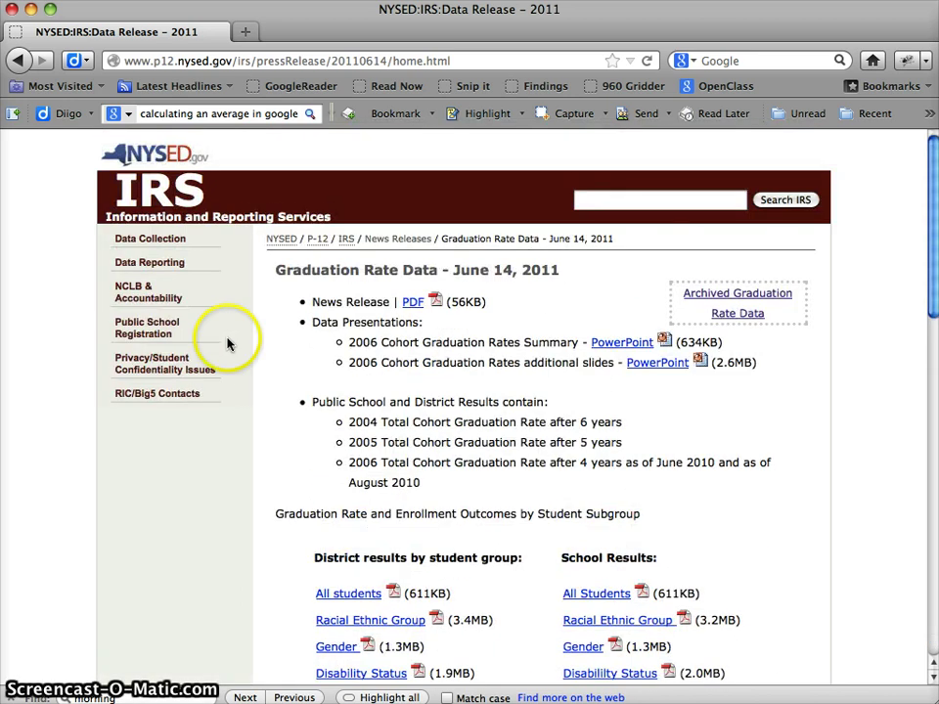
{"action": "scroll", "coordinate": [230, 372], "scroll_direction": "down", "scroll_amount": 14}
{"action": "scroll", "coordinate": [232, 372], "scroll_direction": "down", "scroll_amount": 3}
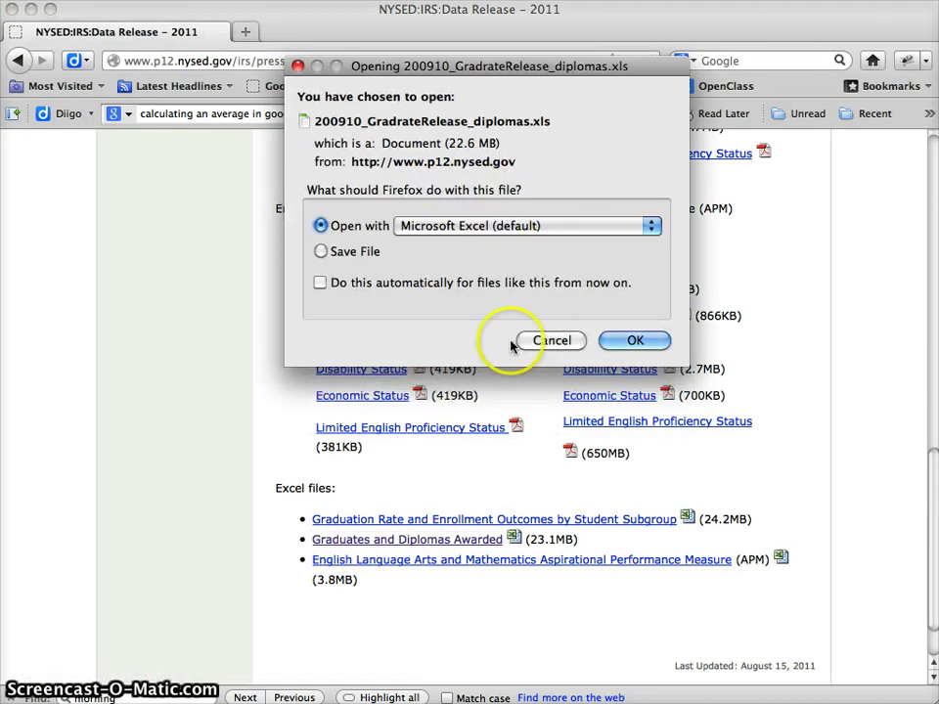
{"action": "left_click", "coordinate": [344, 253]}
{"action": "left_click", "coordinate": [628, 340]}
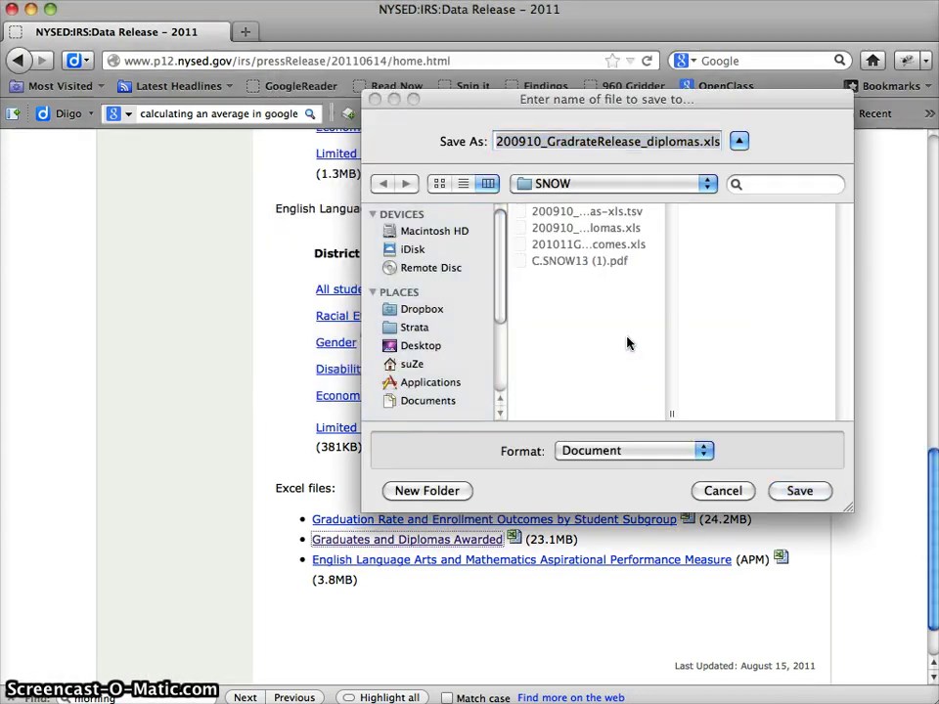
Pick a file name in the SNOW folder's save dialog and save the download
{"action": "left_click", "coordinate": [530, 350]}
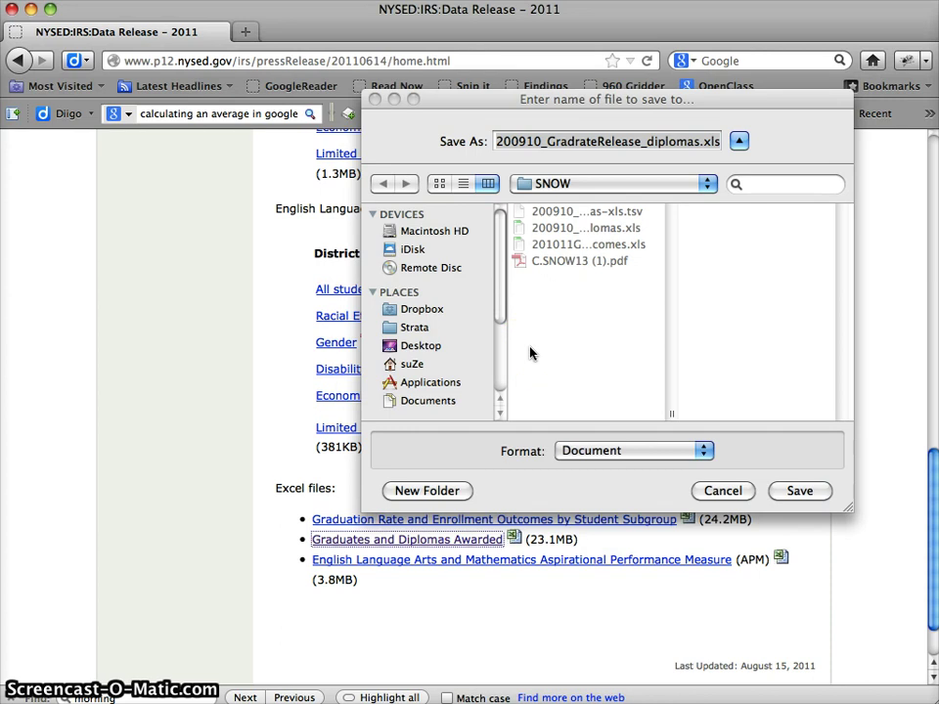
{"action": "left_click", "coordinate": [630, 452]}
{"action": "left_click", "coordinate": [606, 225]}
{"action": "left_click", "coordinate": [592, 262]}
{"action": "left_click", "coordinate": [795, 490]}
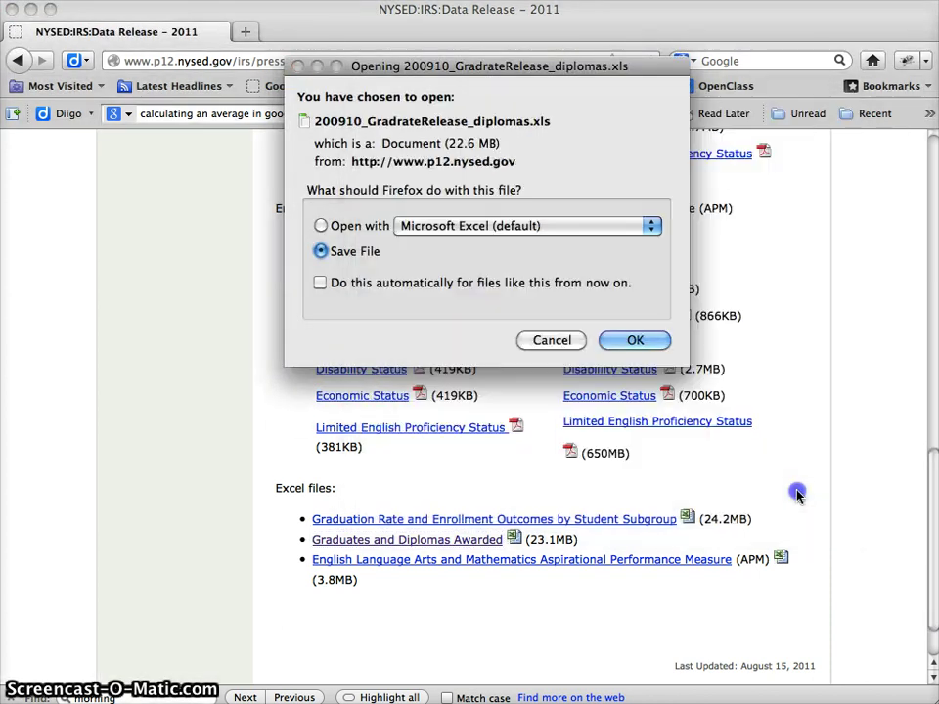
{"action": "left_click", "coordinate": [618, 536]}
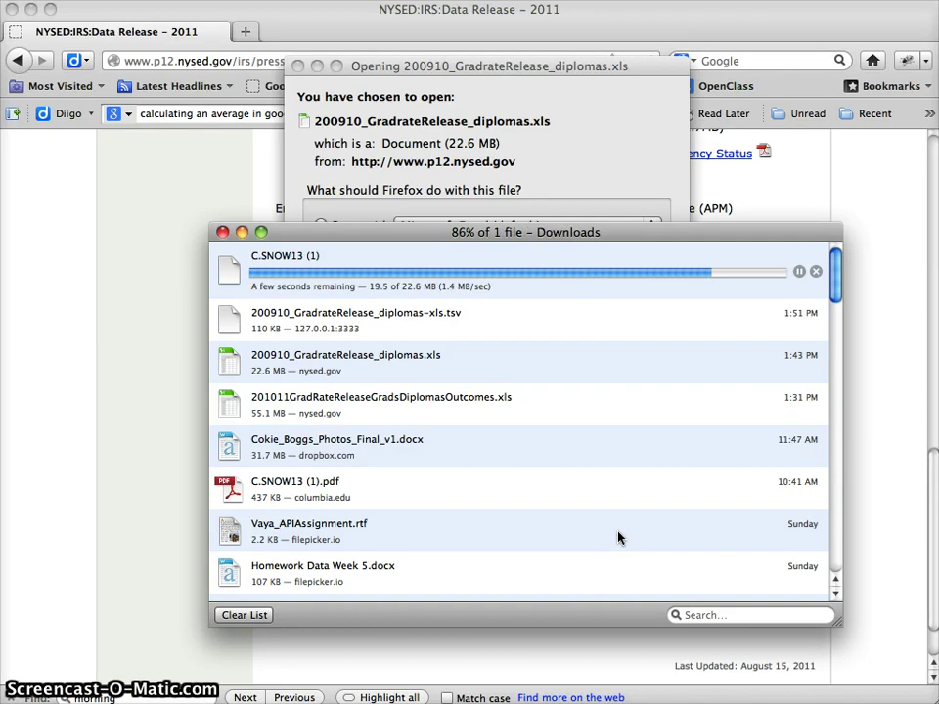
Save the diplomas file again under its original name, overwriting the existing copy
{"action": "left_click", "coordinate": [224, 234]}
{"action": "left_click", "coordinate": [629, 340]}
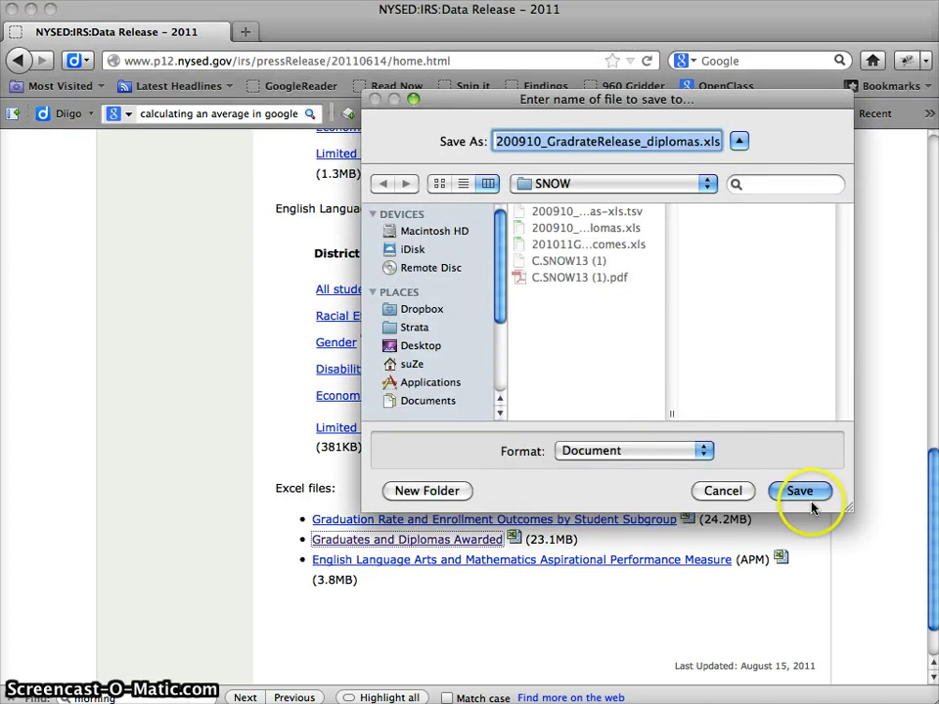
{"action": "left_click", "coordinate": [804, 495]}
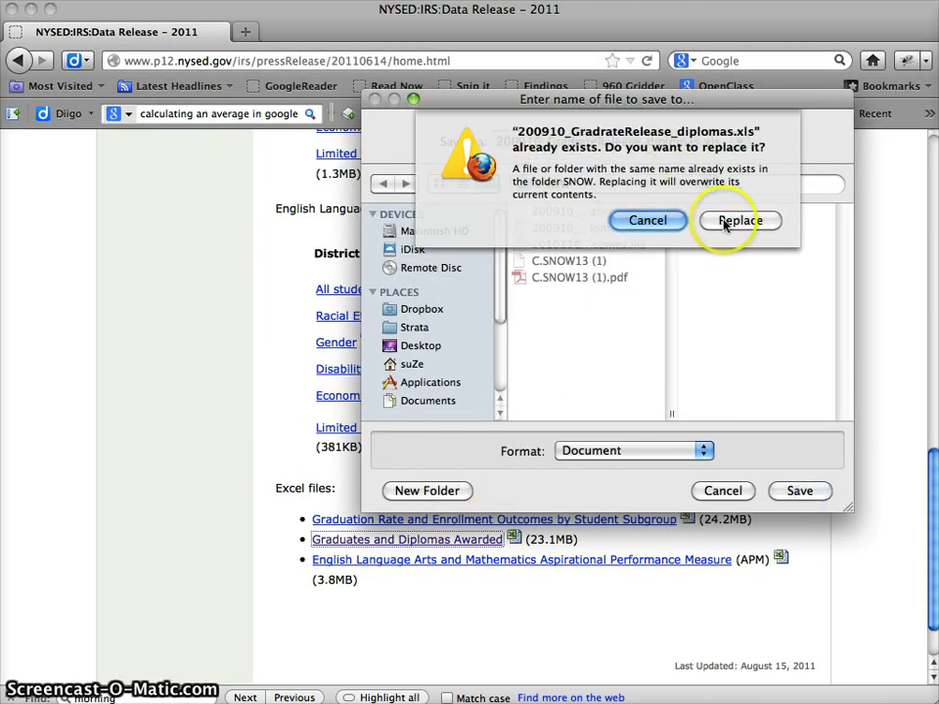
{"action": "left_click", "coordinate": [724, 224]}
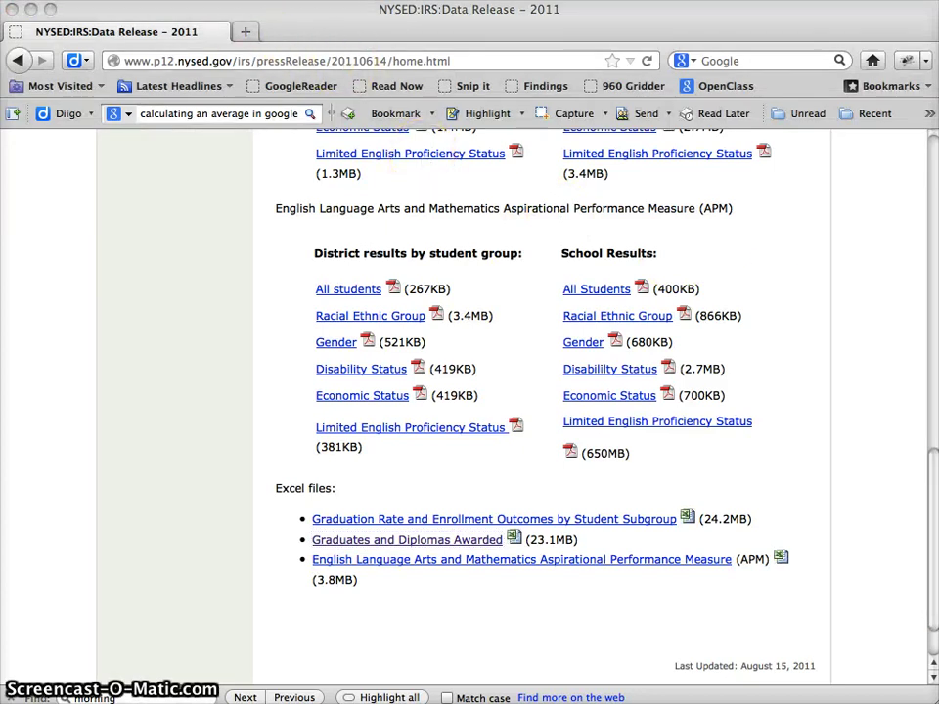
Open Google Refine in a new Firefox tab with Open New Refine Window
{"action": "left_click", "coordinate": [166, 0]}
{"action": "left_click", "coordinate": [227, 6]}
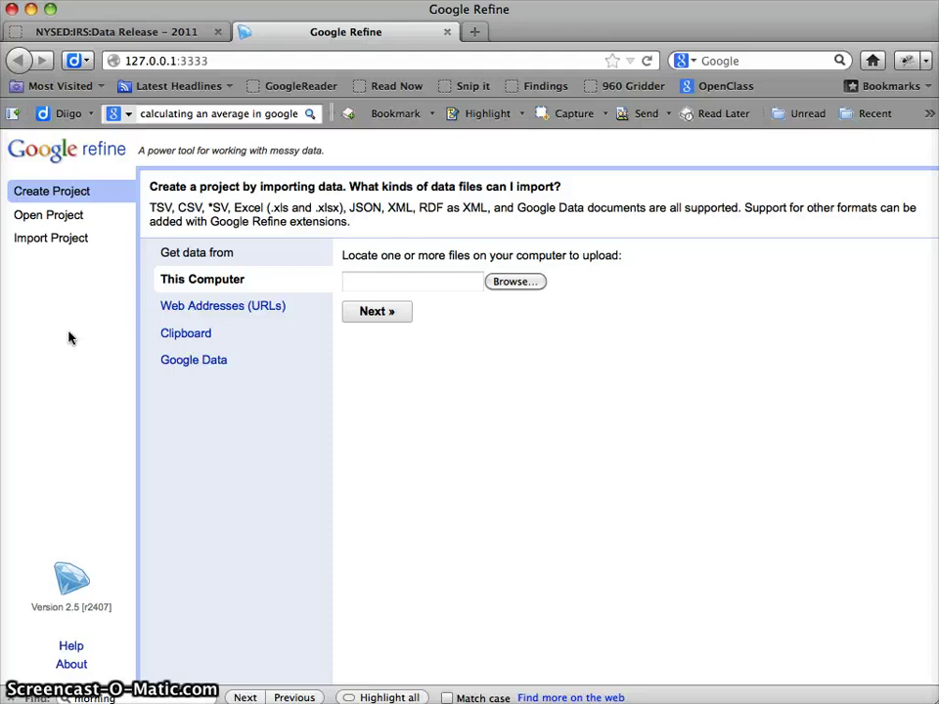
Upload 200910_GradrateRelease_diplomas.xls from the SNOW folder and continue to the parsing options
{"action": "left_click", "coordinate": [513, 283]}
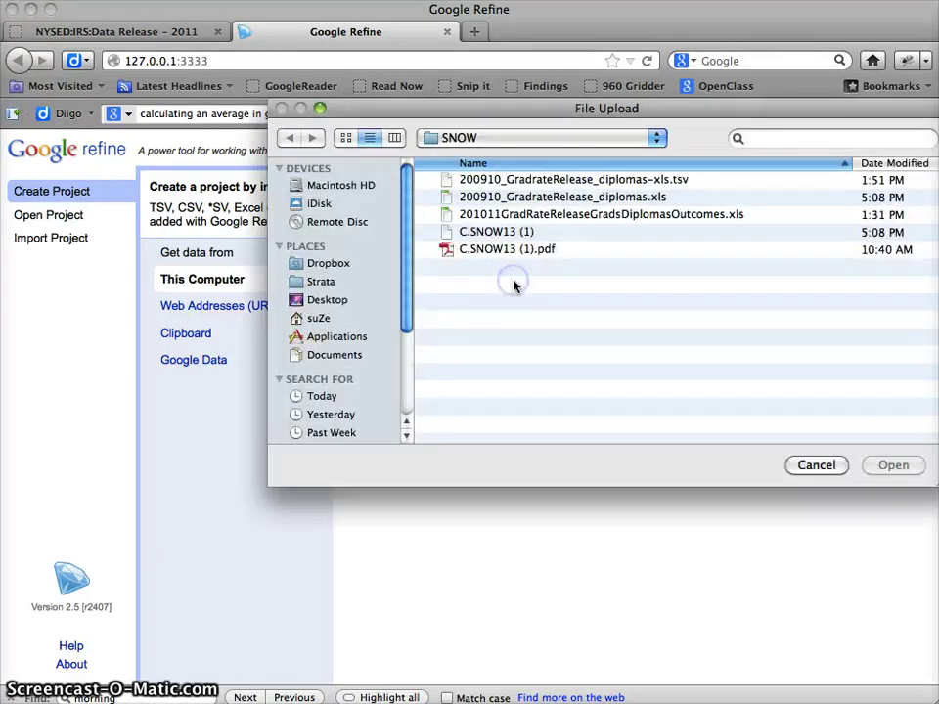
{"action": "left_click", "coordinate": [552, 197]}
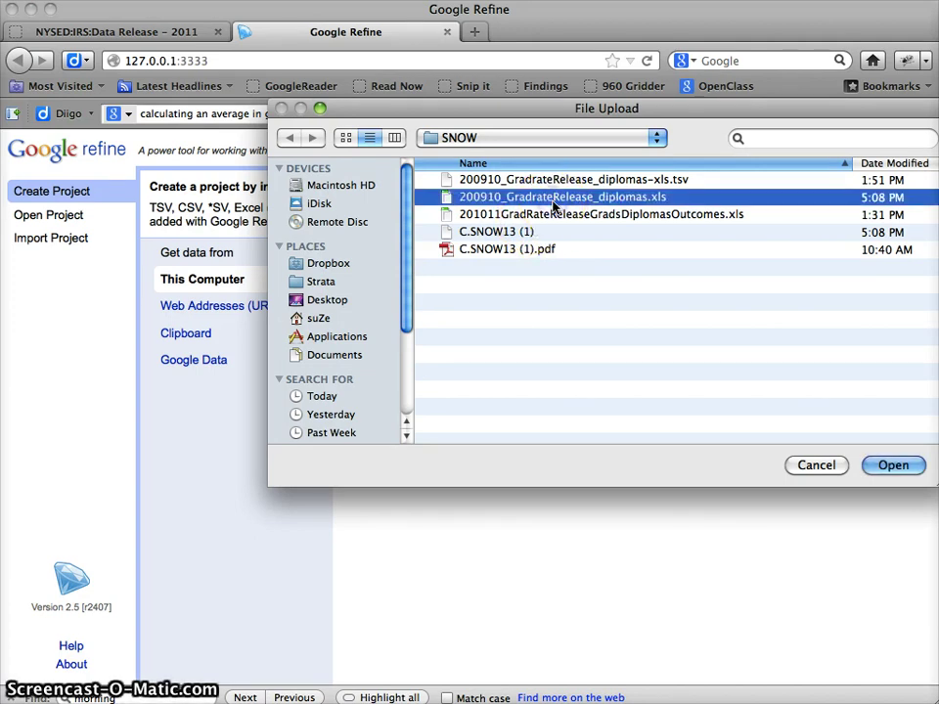
{"action": "double_click", "coordinate": [552, 200]}
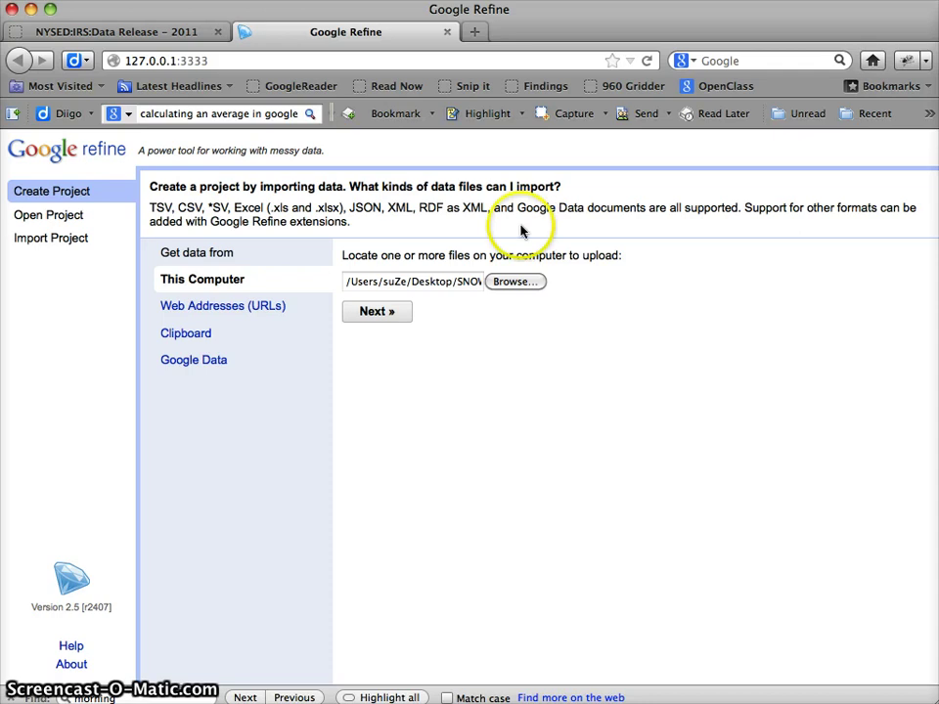
{"action": "left_click", "coordinate": [372, 314]}
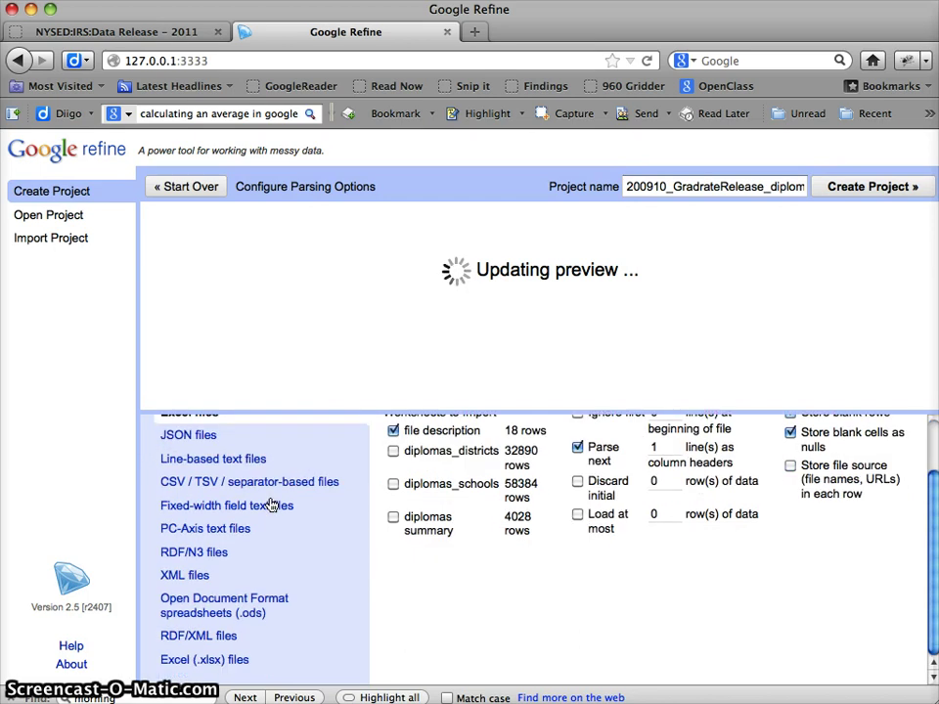
{"action": "scroll", "coordinate": [271, 504], "scroll_direction": "up", "scroll_amount": 3}
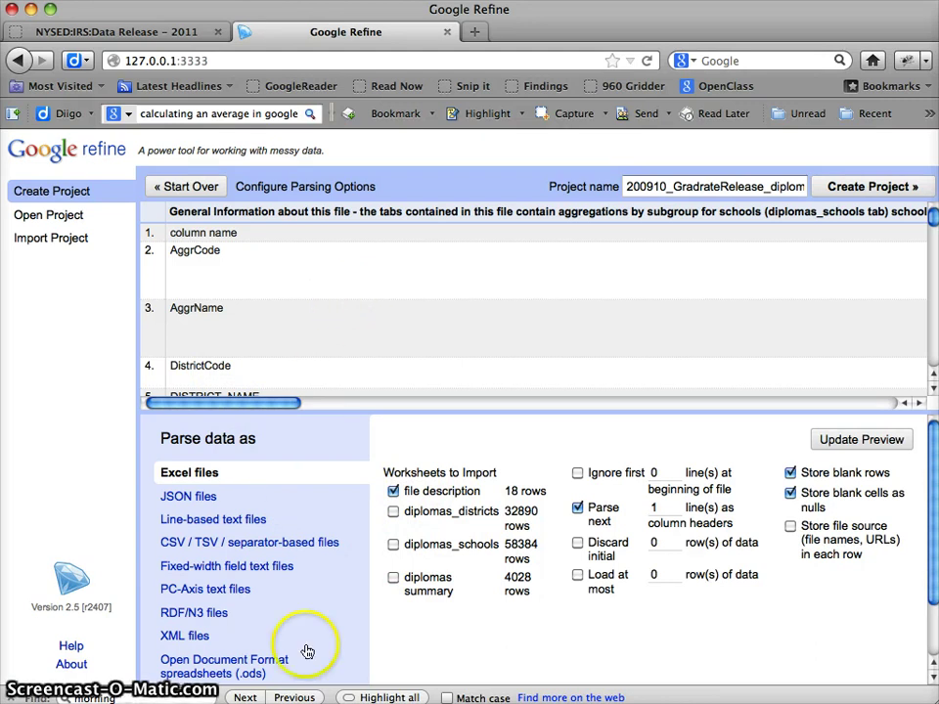
{"action": "scroll", "coordinate": [321, 496], "scroll_direction": "down", "scroll_amount": 2}
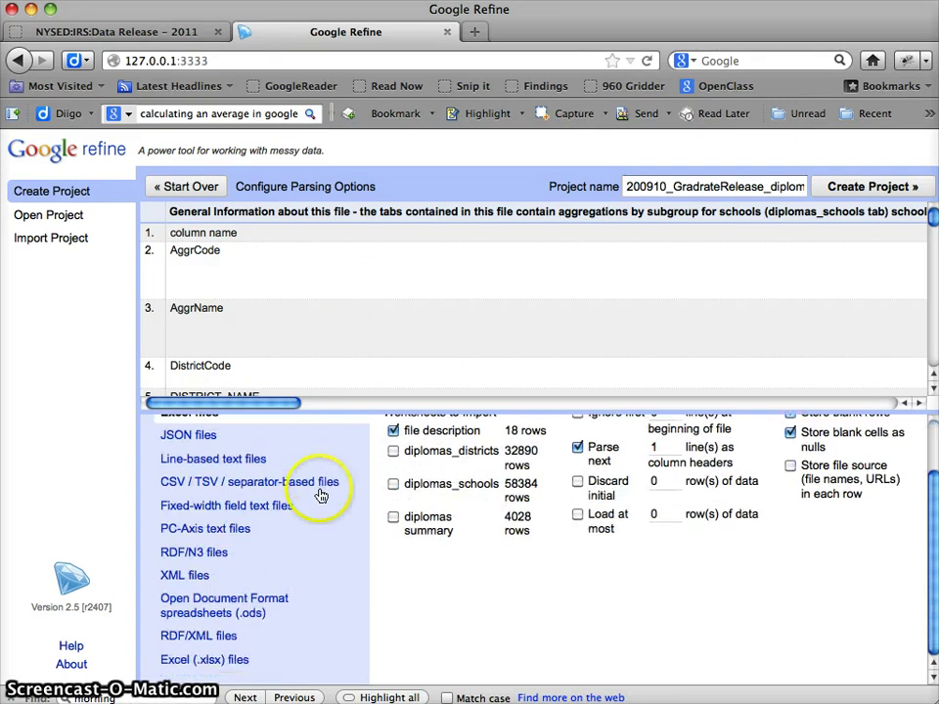
{"action": "scroll", "coordinate": [350, 476], "scroll_direction": "up", "scroll_amount": 2}
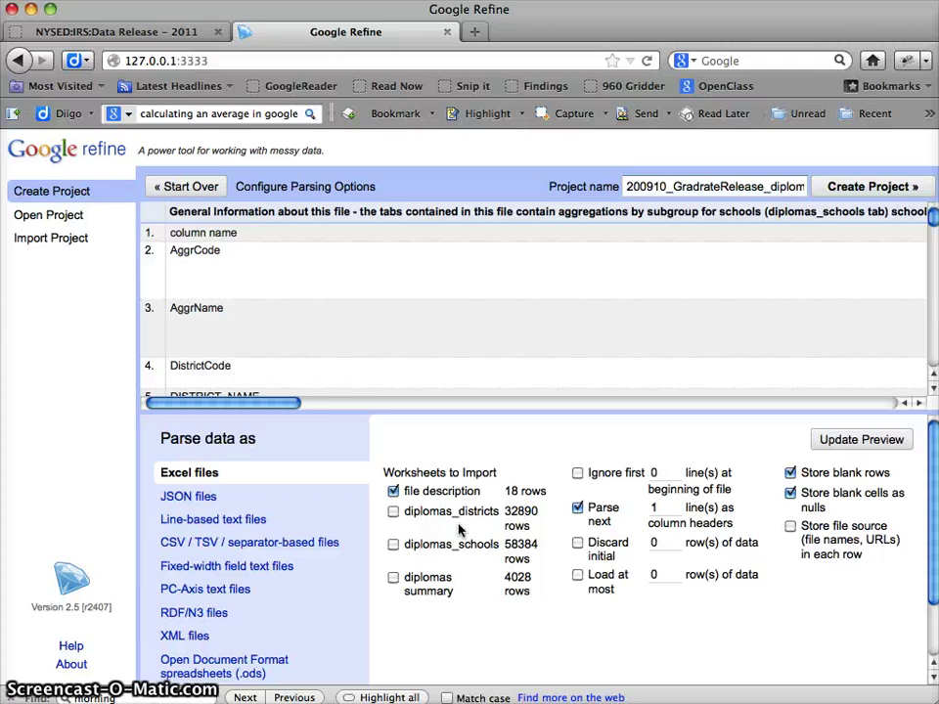
Import the diplomas_districts worksheet instead of the file description worksheet
{"action": "left_click", "coordinate": [394, 491]}
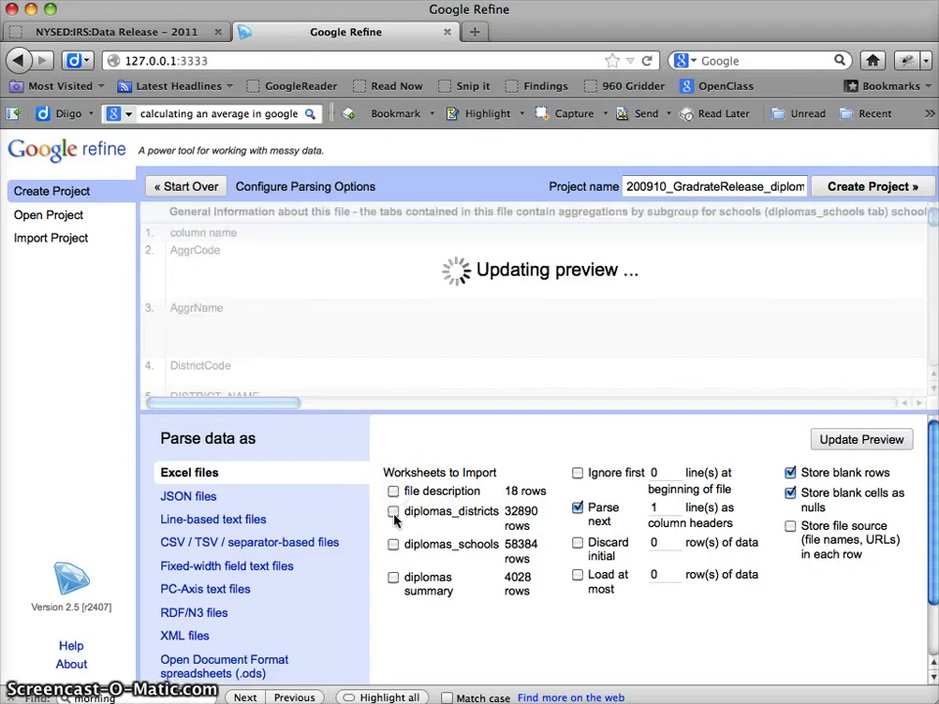
{"action": "left_click", "coordinate": [394, 517]}
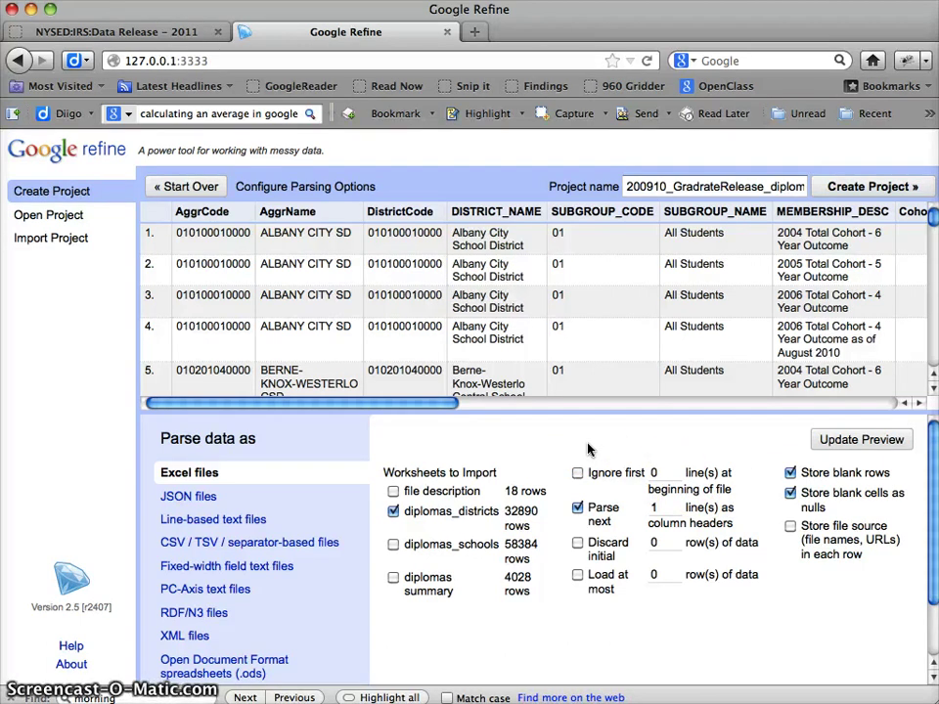
{"action": "left_click", "coordinate": [842, 191]}
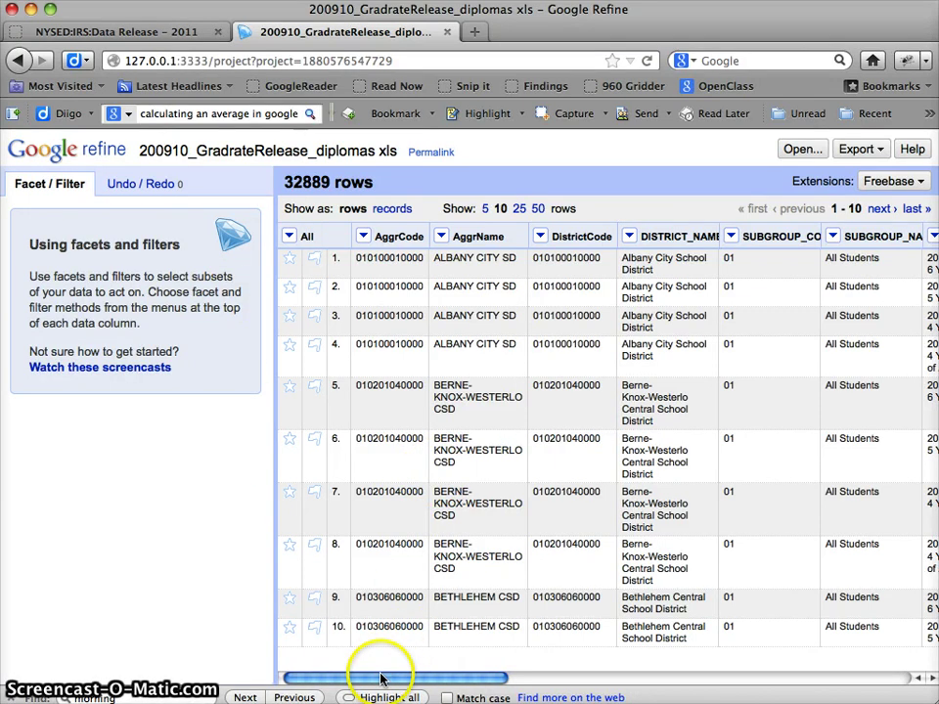
{"action": "left_click_drag", "start_coordinate": [394, 672], "coordinate": [338, 681]}
{"action": "left_click", "coordinate": [398, 674]}
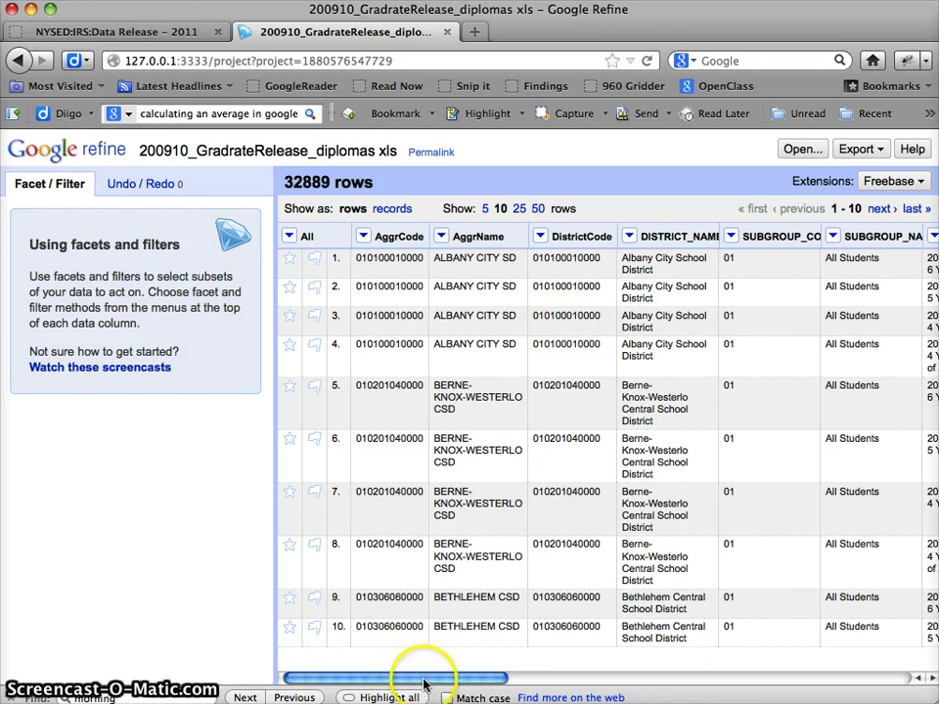
{"action": "left_click_drag", "start_coordinate": [429, 675], "coordinate": [344, 672]}
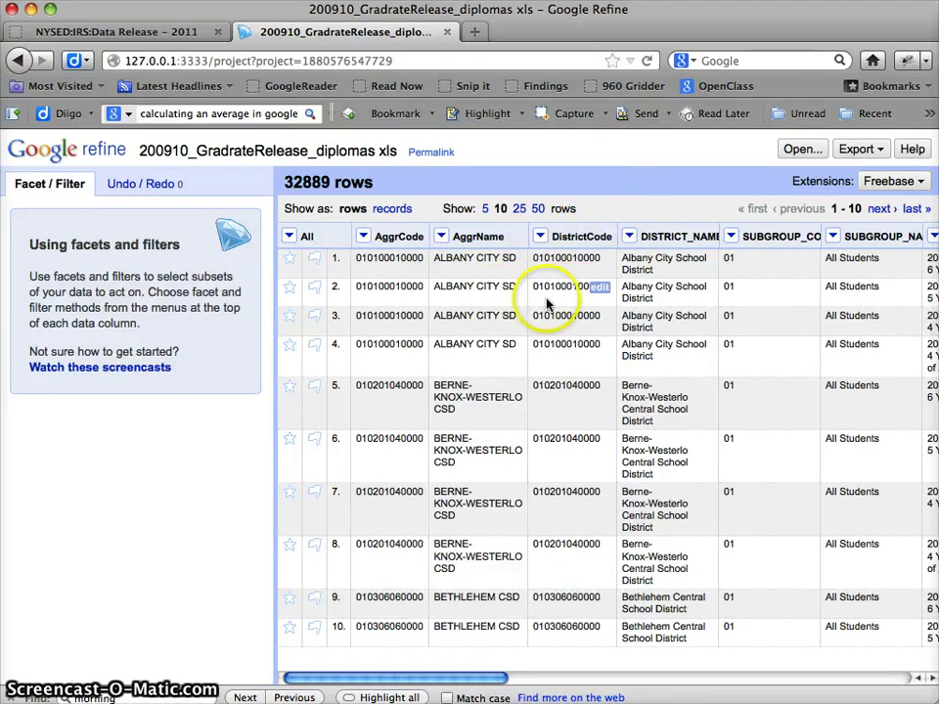
{"action": "scroll", "coordinate": [551, 309], "scroll_direction": "right", "scroll_amount": 3}
{"action": "scroll", "coordinate": [555, 309], "scroll_direction": "left", "scroll_amount": 3}
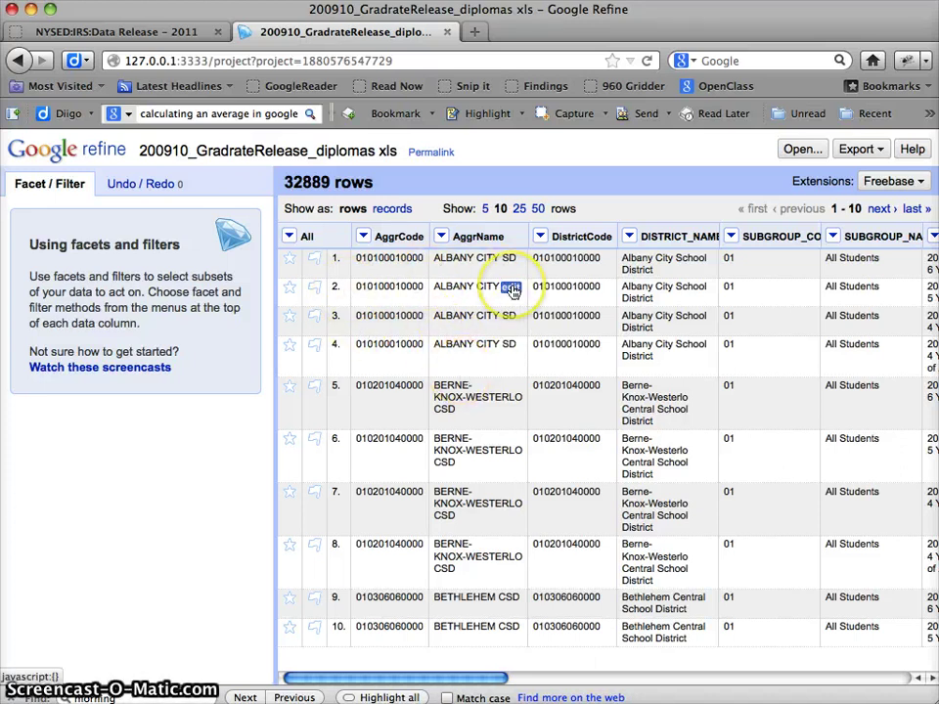
{"action": "scroll", "coordinate": [512, 290], "scroll_direction": "right", "scroll_amount": 7}
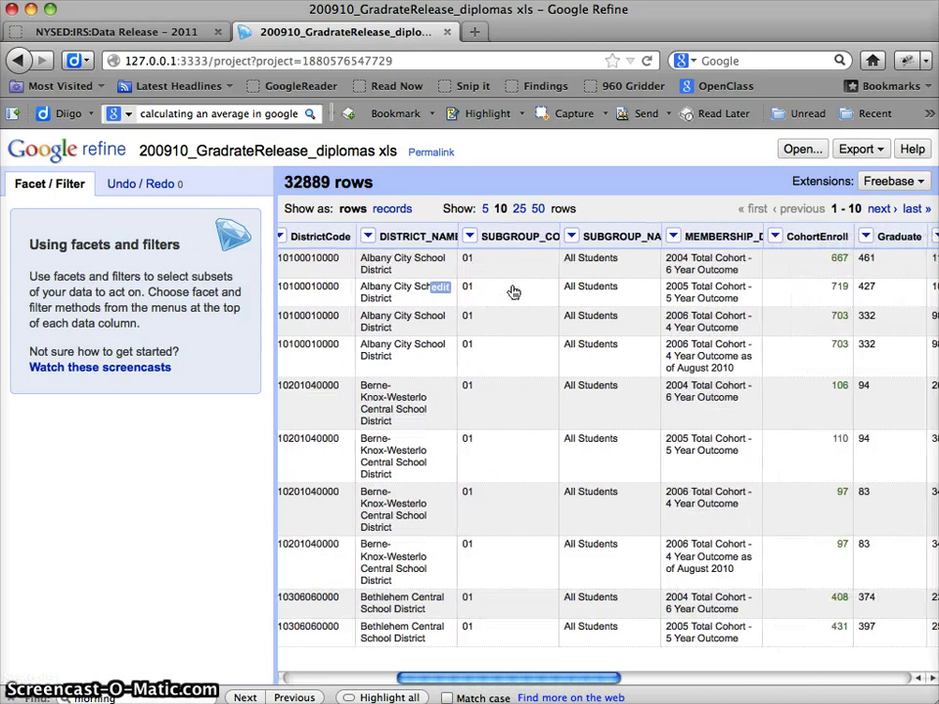
{"action": "scroll", "coordinate": [513, 291], "scroll_direction": "left", "scroll_amount": 7}
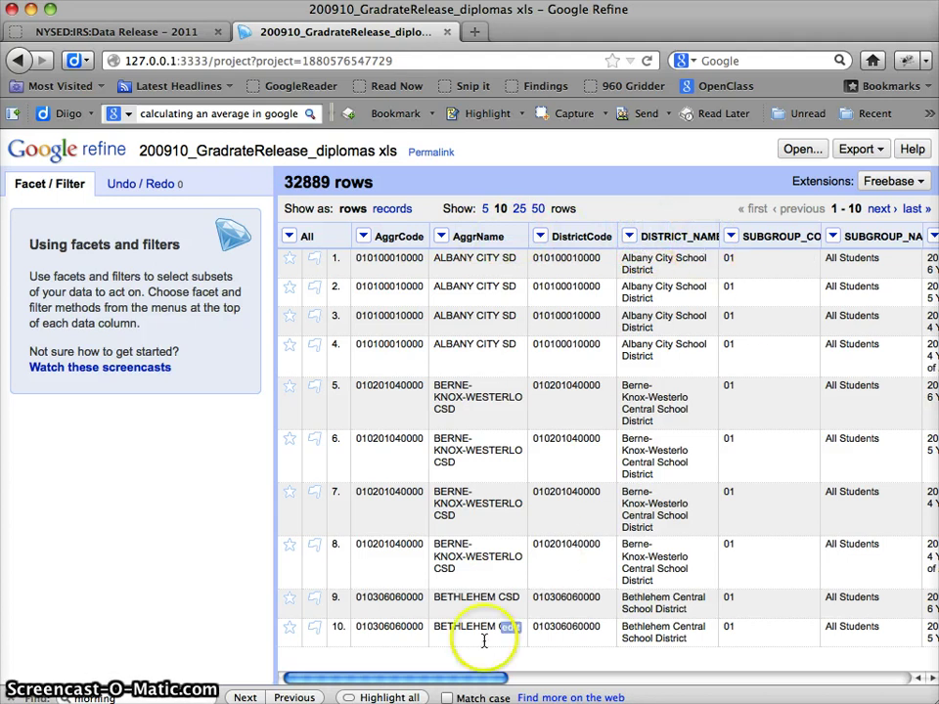
{"action": "left_click_drag", "start_coordinate": [446, 677], "coordinate": [748, 649]}
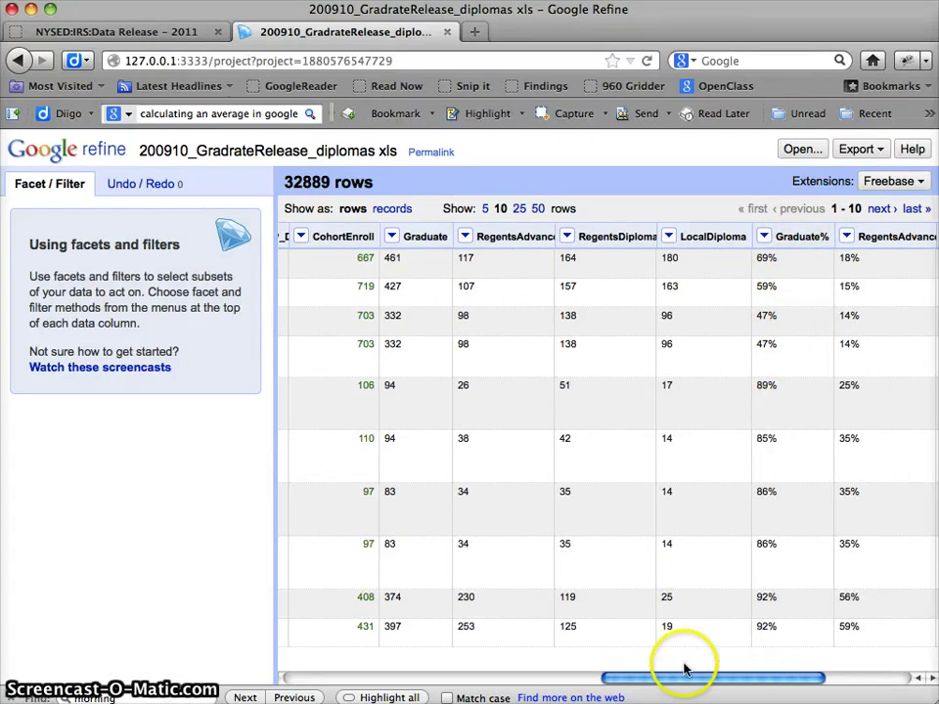
{"action": "left_click_drag", "start_coordinate": [680, 679], "coordinate": [494, 676]}
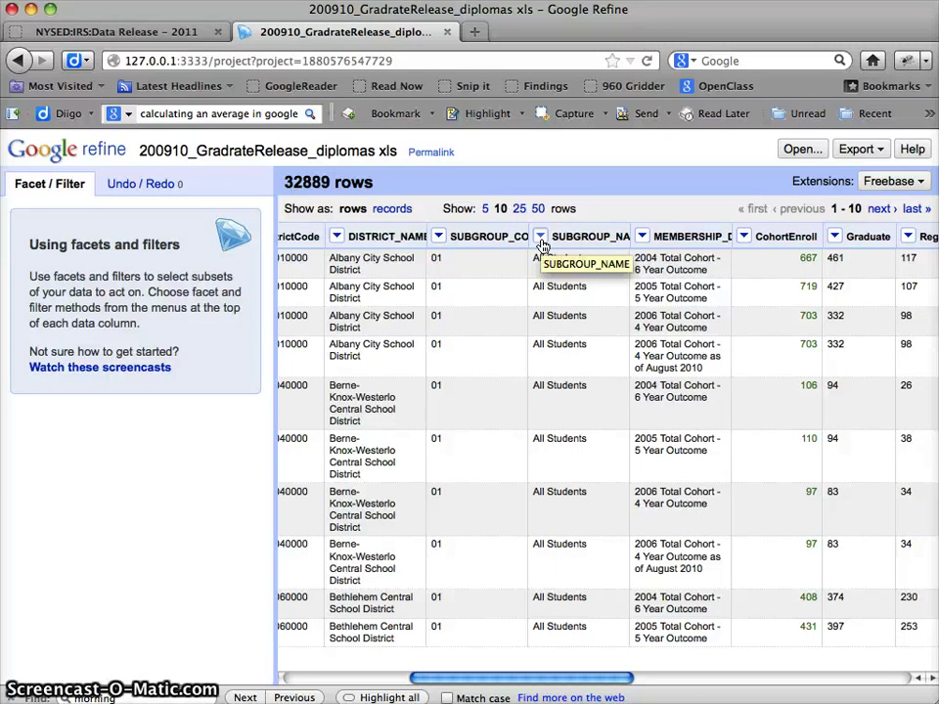
Add a SUBGROUP_NAME text facet listing 15 subgroups, such as All Students with 2752 rows
{"action": "left_click", "coordinate": [541, 238]}
{"action": "left_click", "coordinate": [577, 260]}
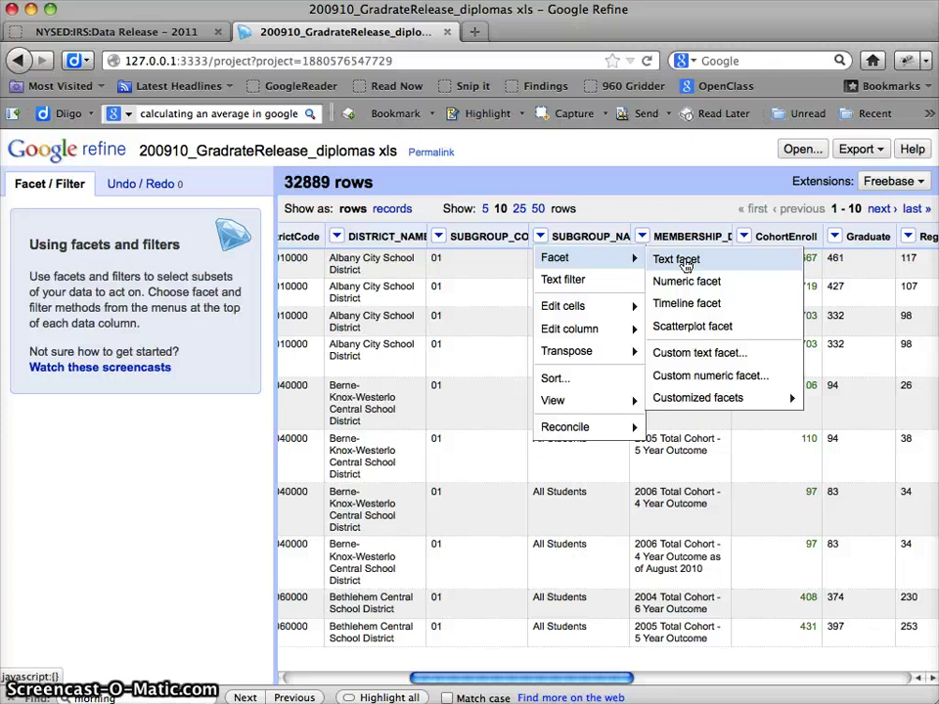
{"action": "left_click", "coordinate": [685, 260]}
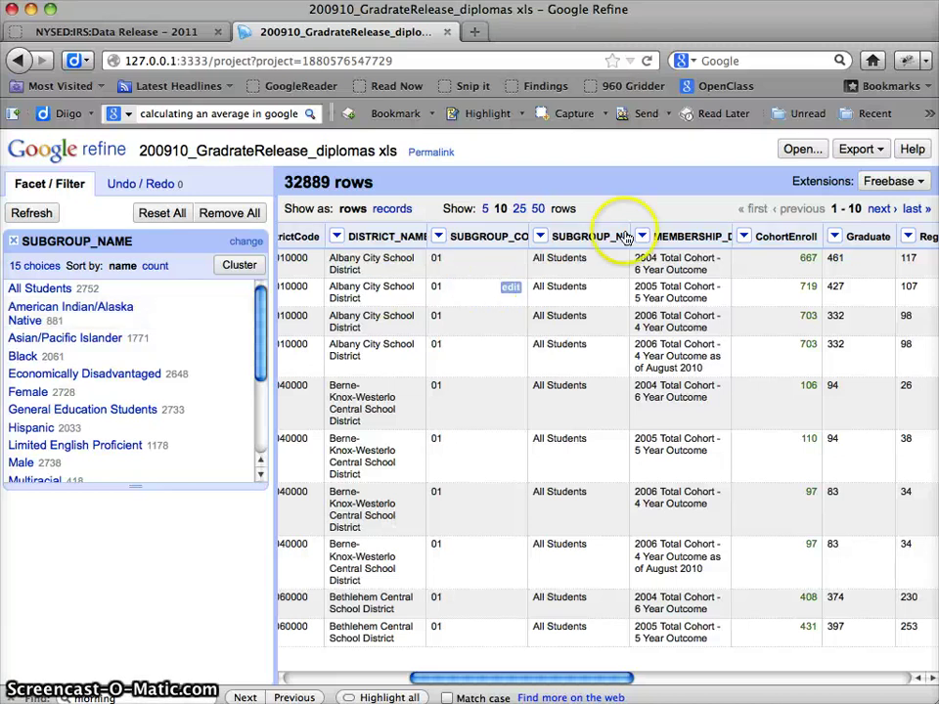
{"action": "left_click", "coordinate": [540, 236]}
{"action": "mouse_move", "coordinate": [553, 258]}
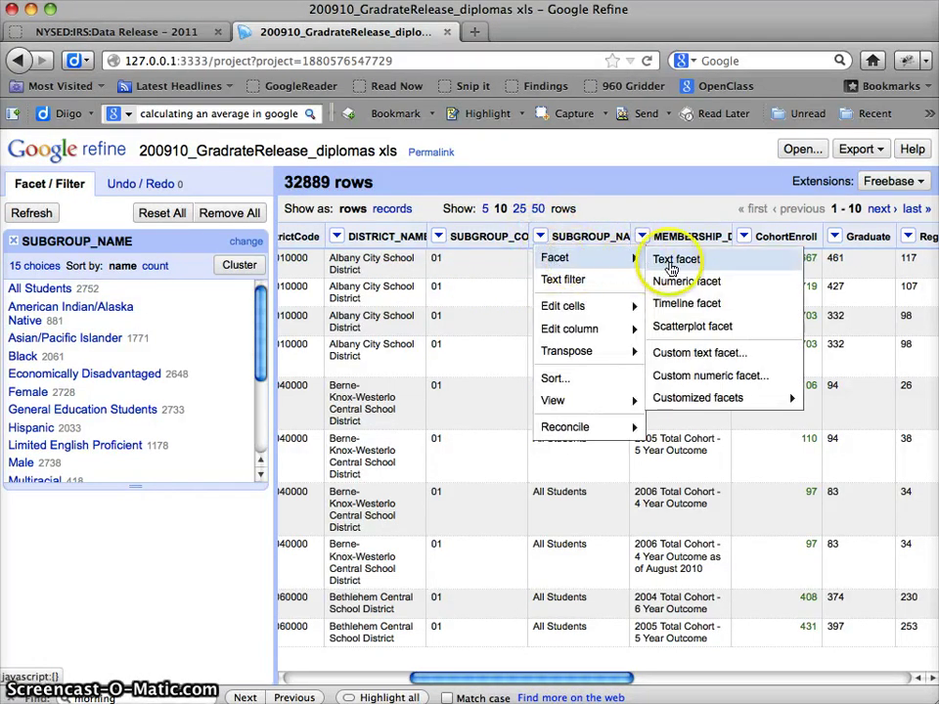
{"action": "left_click", "coordinate": [592, 191]}
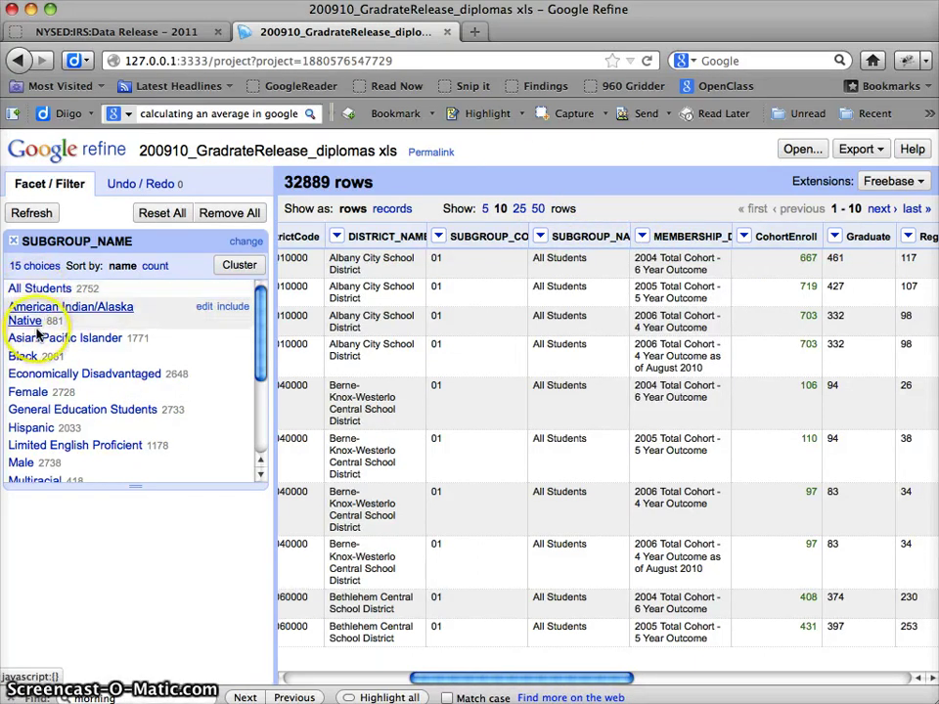
{"action": "scroll", "coordinate": [37, 332], "scroll_direction": "down", "scroll_amount": 3}
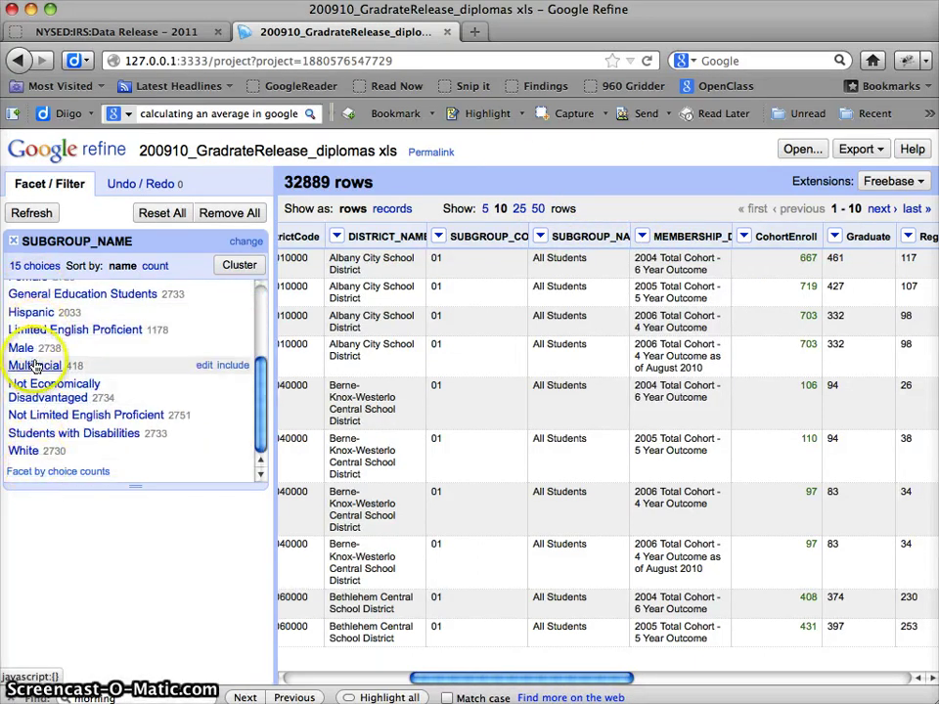
{"action": "scroll", "coordinate": [34, 358], "scroll_direction": "up", "scroll_amount": 3}
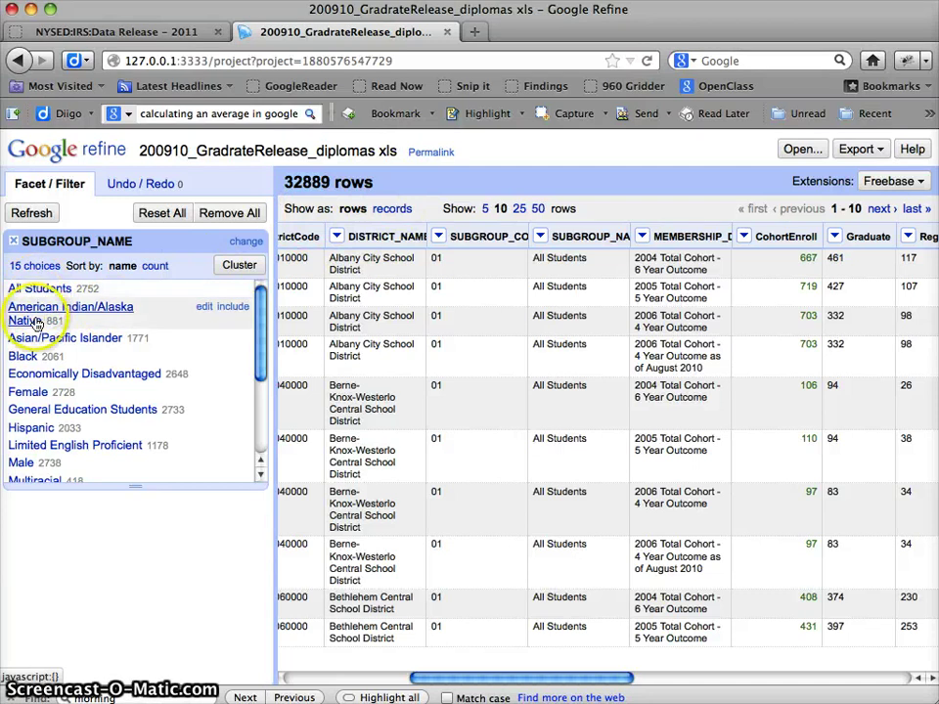
{"action": "scroll", "coordinate": [36, 325], "scroll_direction": "down", "scroll_amount": 3}
{"action": "scroll", "coordinate": [37, 325], "scroll_direction": "up", "scroll_amount": 3}
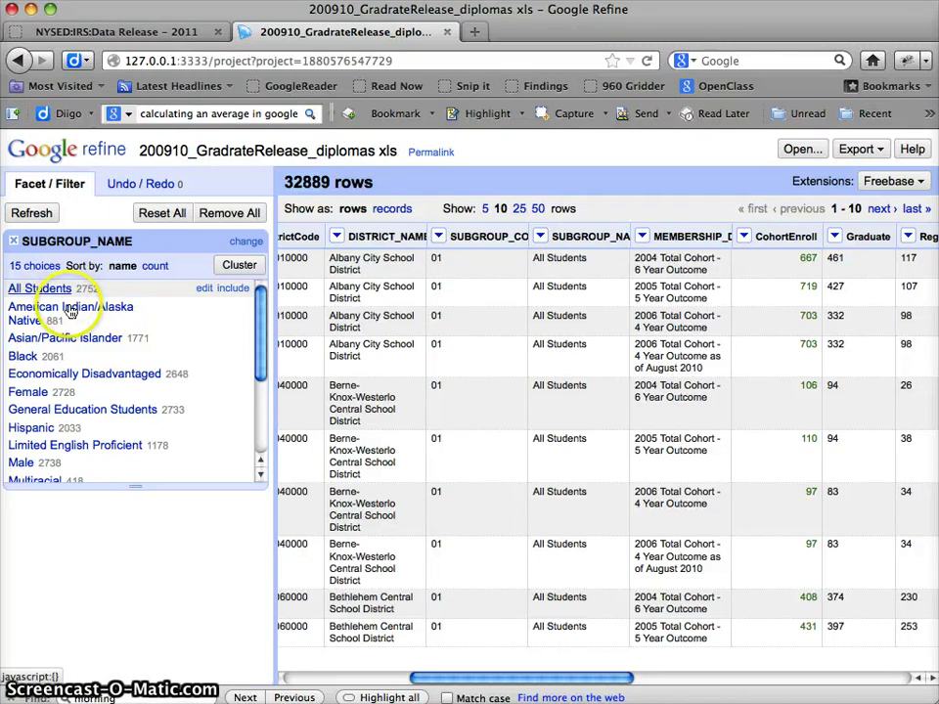
{"action": "scroll", "coordinate": [71, 311], "scroll_direction": "down", "scroll_amount": 2}
{"action": "scroll", "coordinate": [59, 304], "scroll_direction": "up", "scroll_amount": 2}
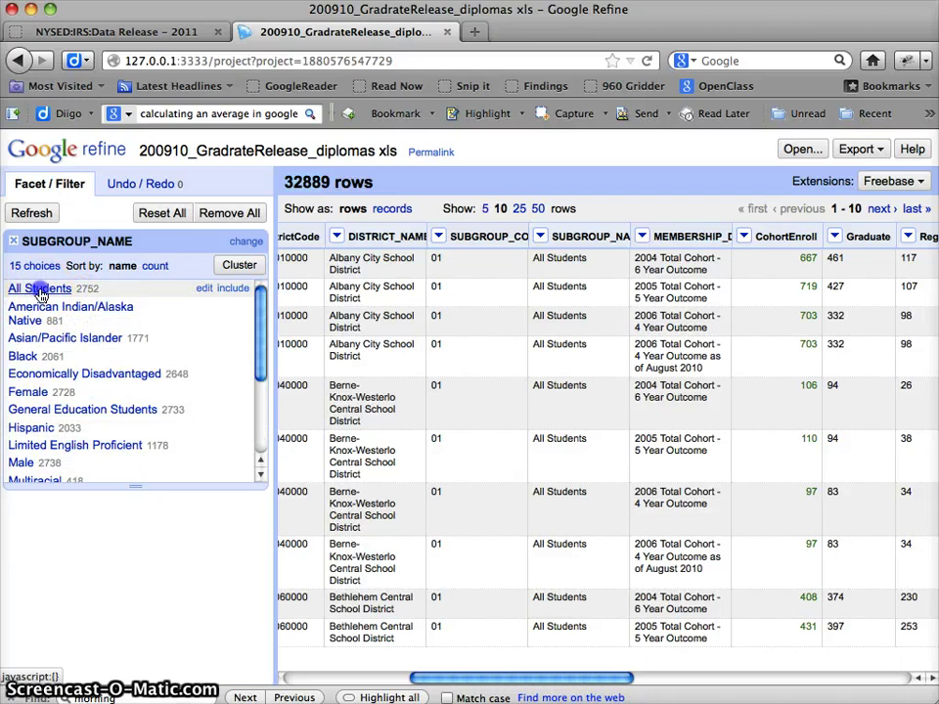
Filter to All Students, briefly adding and then removing American Indian/Alaska Native
{"action": "left_click", "coordinate": [39, 290]}
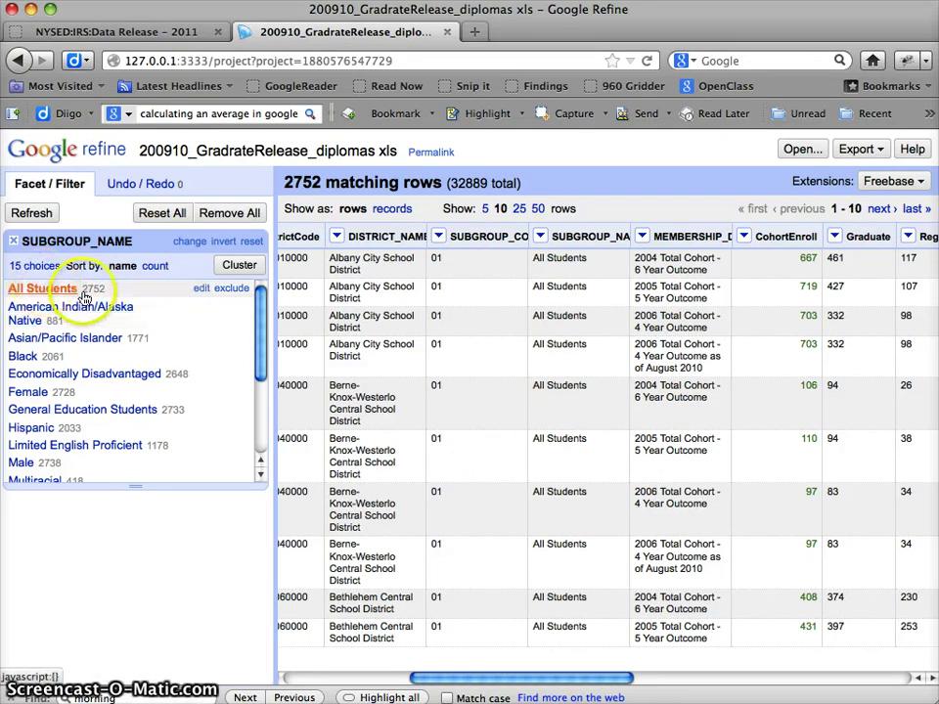
{"action": "left_click", "coordinate": [231, 309]}
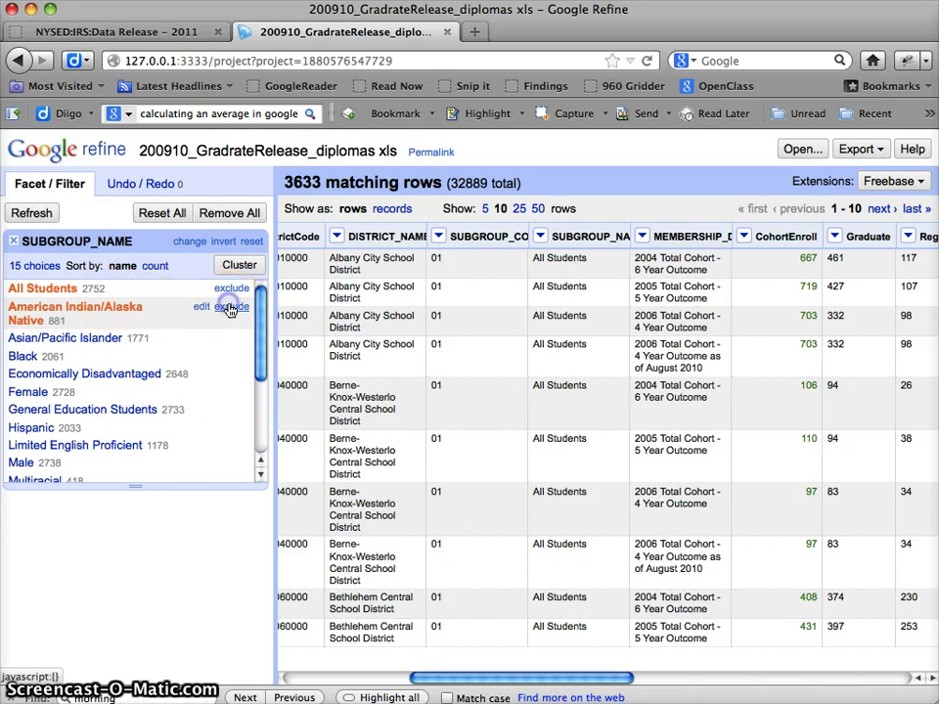
{"action": "left_click", "coordinate": [209, 309]}
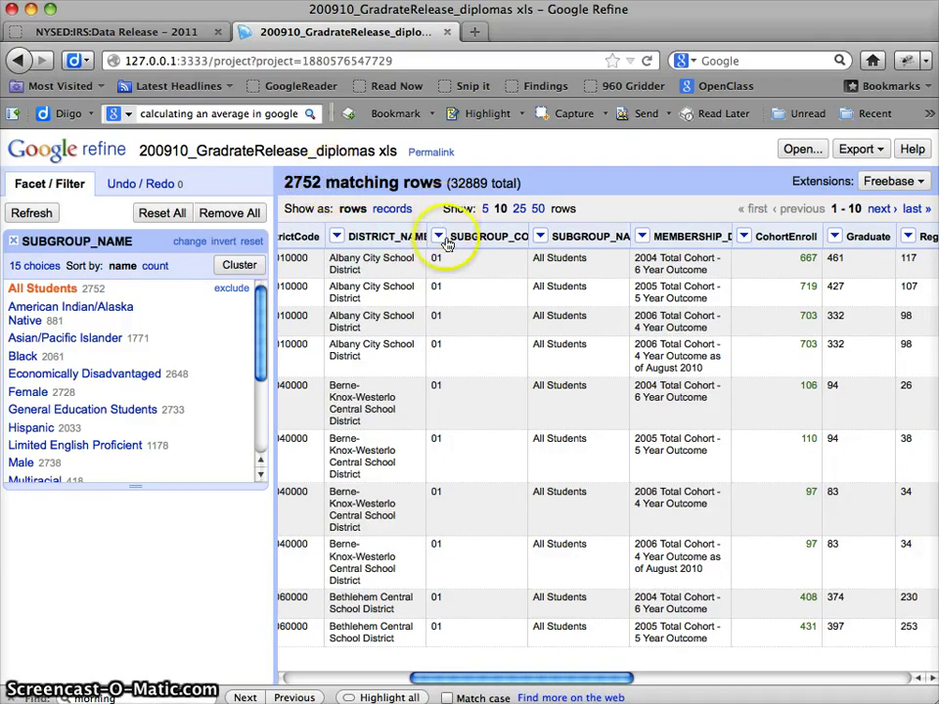
{"action": "scroll", "coordinate": [456, 336], "scroll_direction": "right", "scroll_amount": 5}
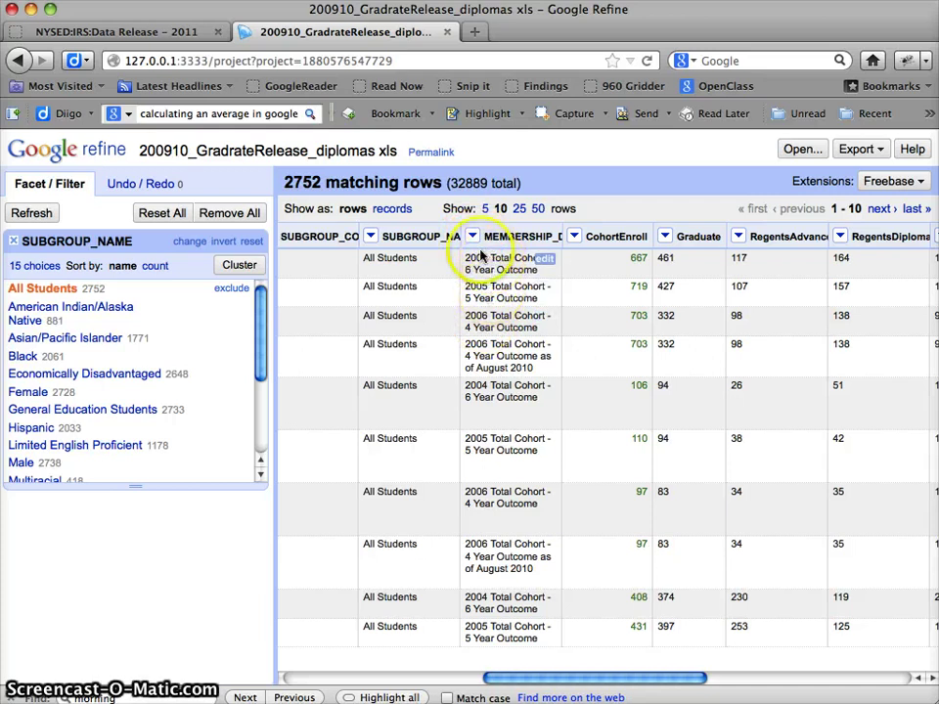
{"action": "scroll", "coordinate": [486, 352], "scroll_direction": "left", "scroll_amount": 10}
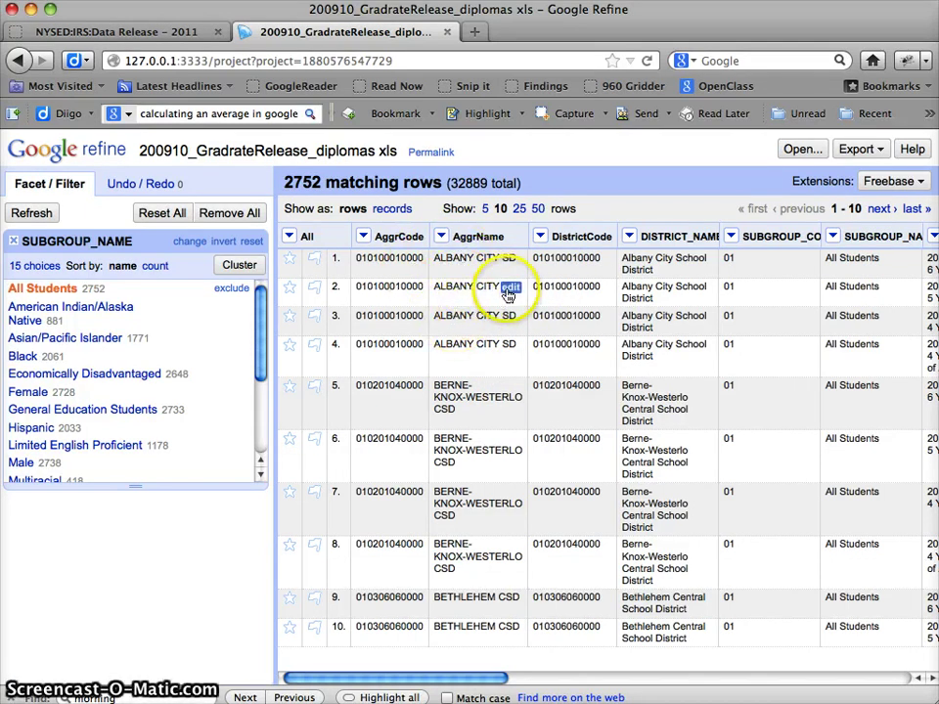
{"action": "scroll", "coordinate": [503, 298], "scroll_direction": "right", "scroll_amount": 3}
{"action": "scroll", "coordinate": [506, 295], "scroll_direction": "right", "scroll_amount": 5}
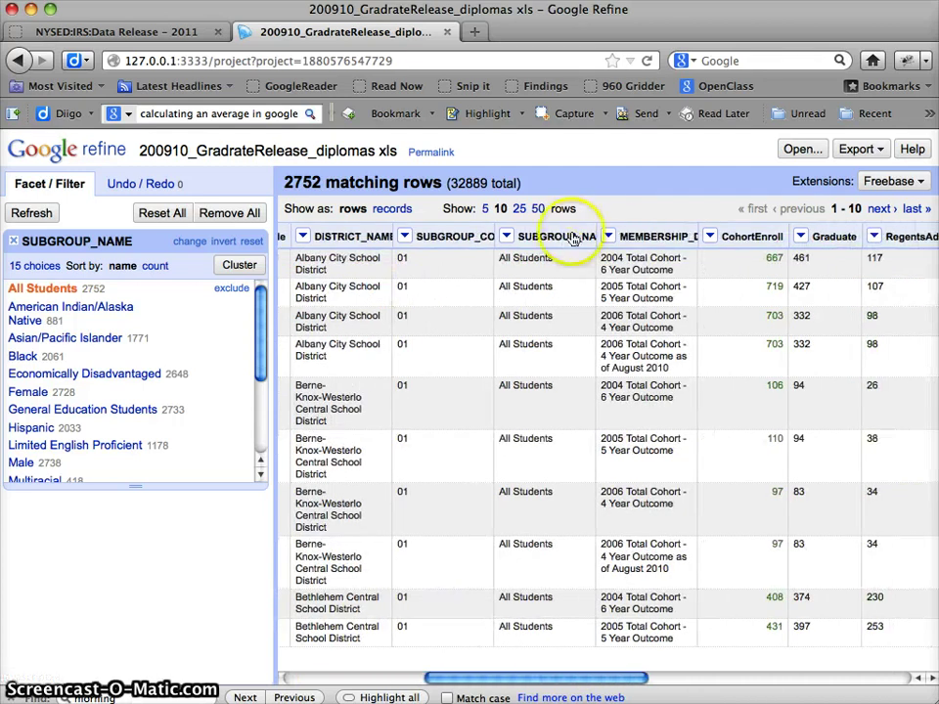
Add a text facet on the MEMBERSHIP_DESC cohort column
{"action": "left_click", "coordinate": [607, 236]}
{"action": "mouse_move", "coordinate": [624, 258]}
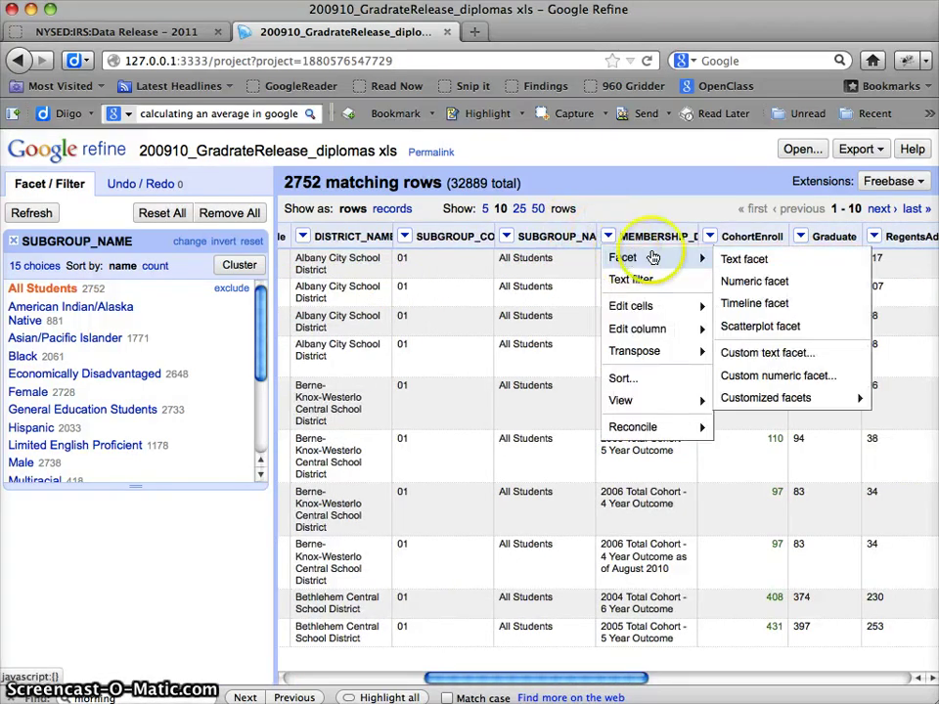
{"action": "left_click", "coordinate": [753, 259]}
{"action": "scroll", "coordinate": [150, 503], "scroll_direction": "down", "scroll_amount": 2}
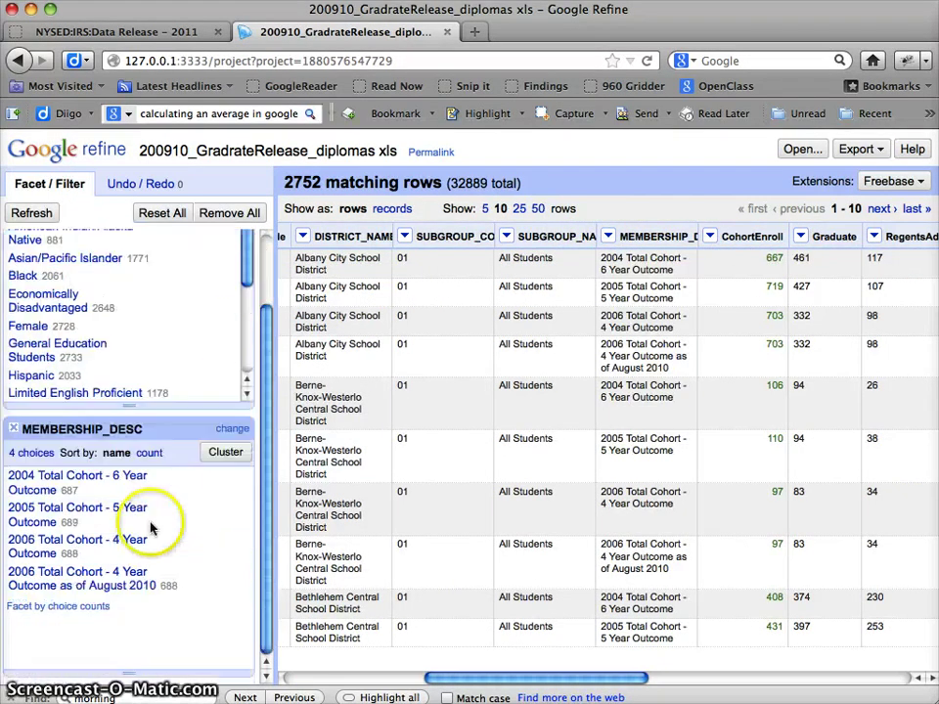
Keep only the 2006 Total Cohort - 4 Year Outcome rows and review the 688 results
{"action": "left_click", "coordinate": [34, 556]}
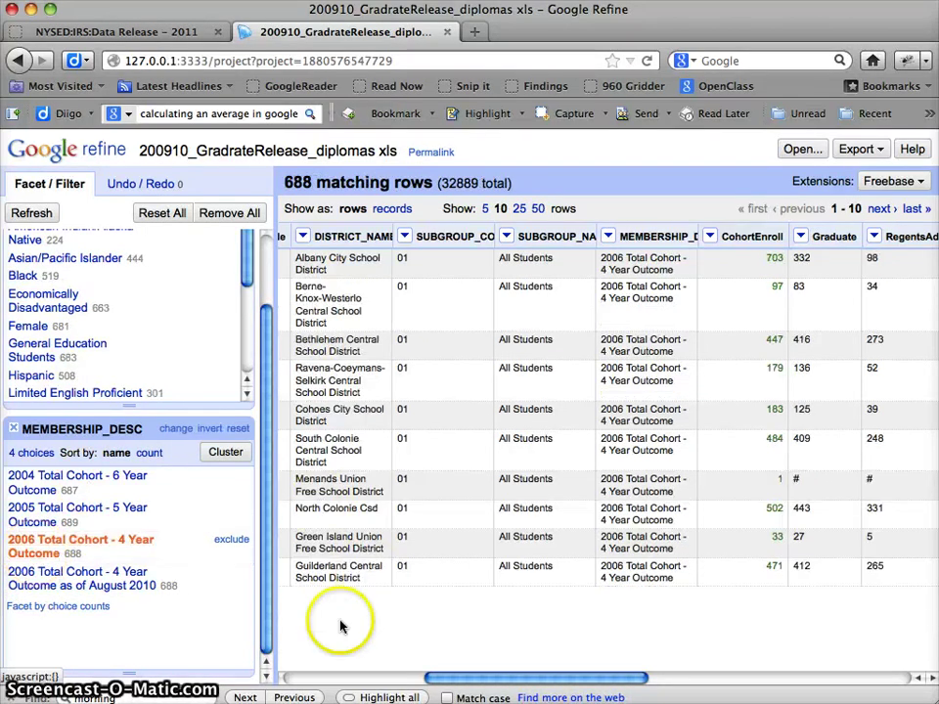
{"action": "scroll", "coordinate": [427, 391], "scroll_direction": "right", "scroll_amount": 10}
{"action": "scroll", "coordinate": [427, 393], "scroll_direction": "left", "scroll_amount": 15}
{"action": "scroll", "coordinate": [427, 391], "scroll_direction": "left", "scroll_amount": 5}
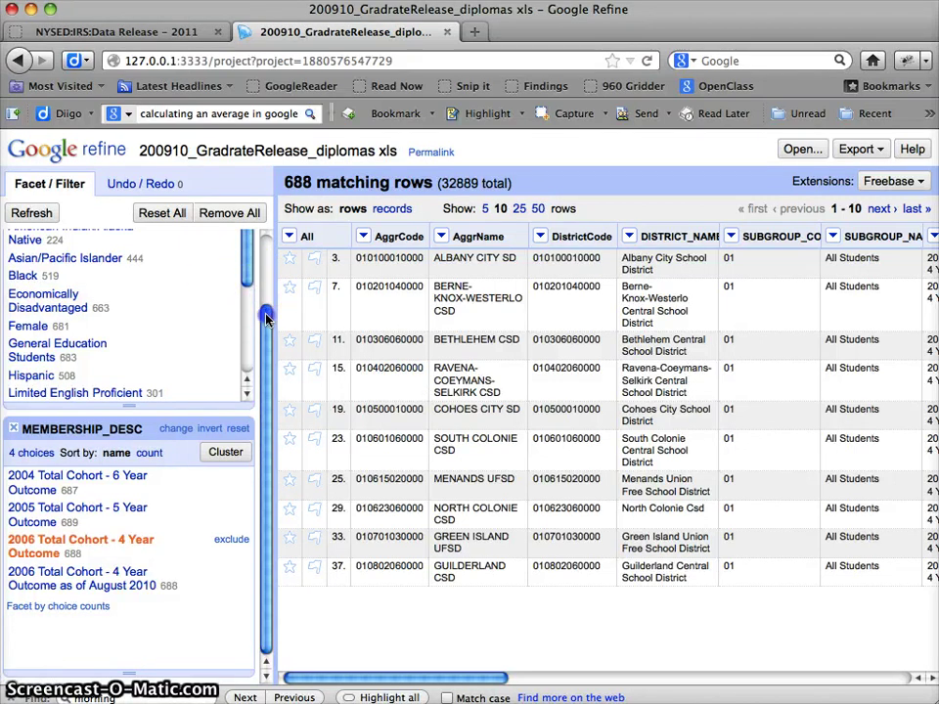
{"action": "scroll", "coordinate": [266, 317], "scroll_direction": "up", "scroll_amount": 5}
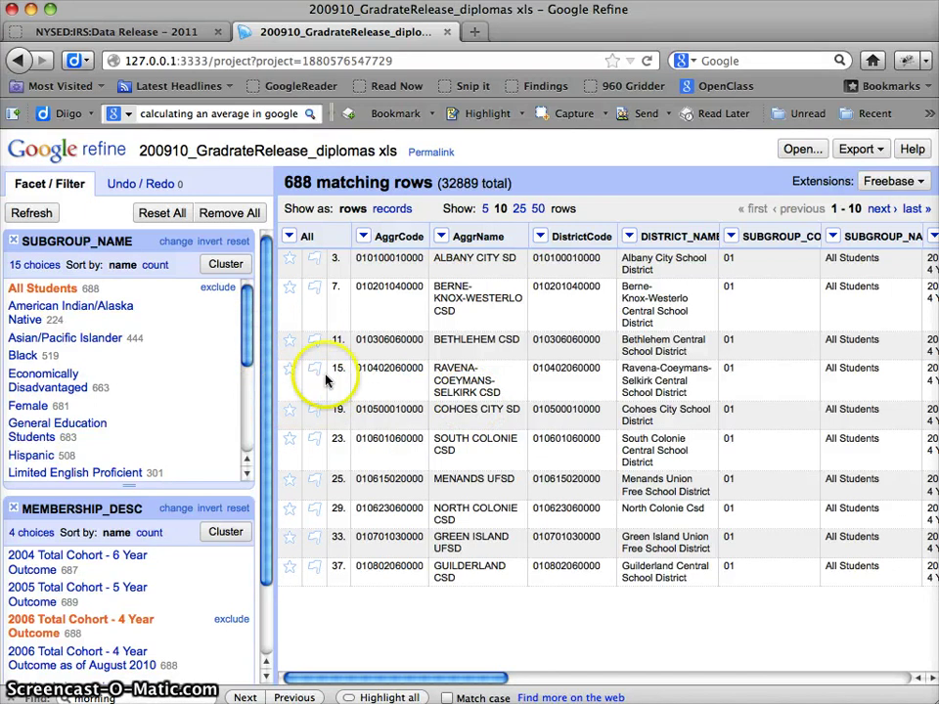
{"action": "scroll", "coordinate": [430, 367], "scroll_direction": "right", "scroll_amount": 5}
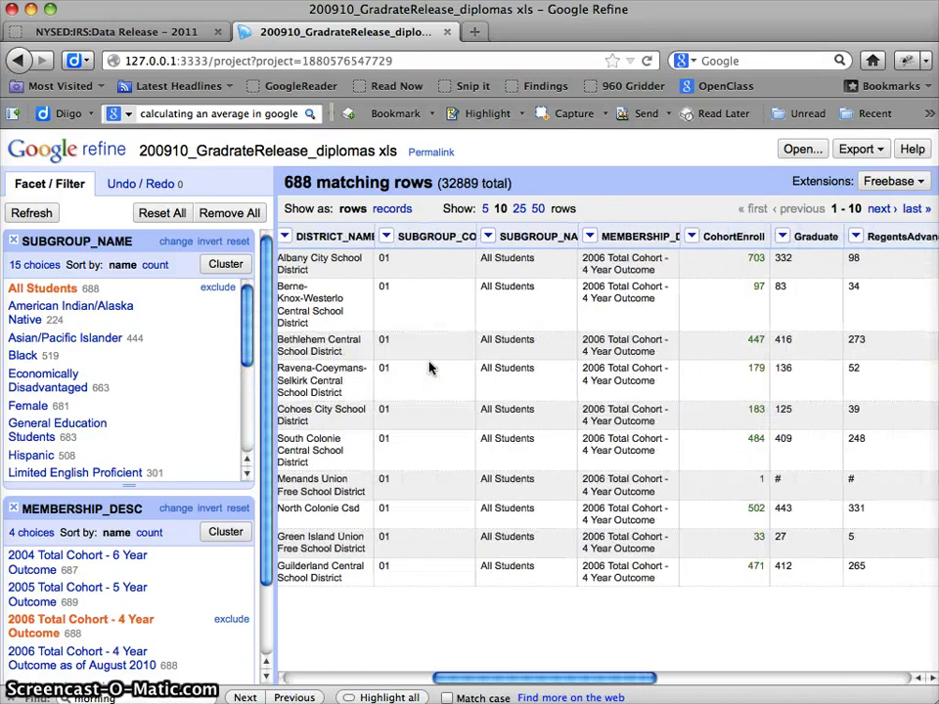
{"action": "scroll", "coordinate": [430, 367], "scroll_direction": "left", "scroll_amount": 5}
{"action": "scroll", "coordinate": [430, 367], "scroll_direction": "right", "scroll_amount": 10}
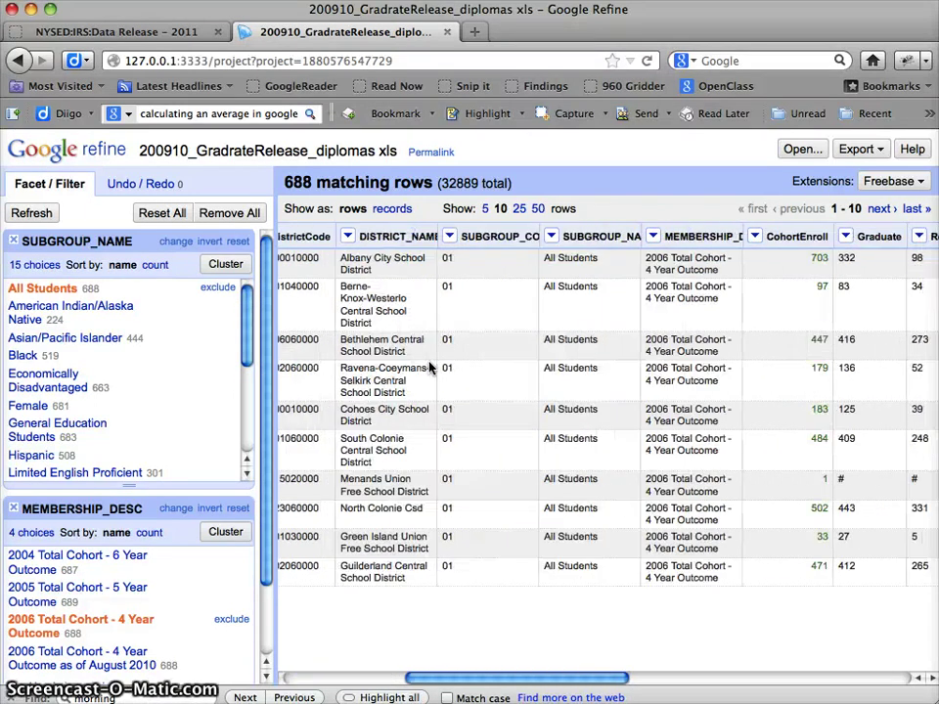
{"action": "scroll", "coordinate": [430, 367], "scroll_direction": "right", "scroll_amount": 3}
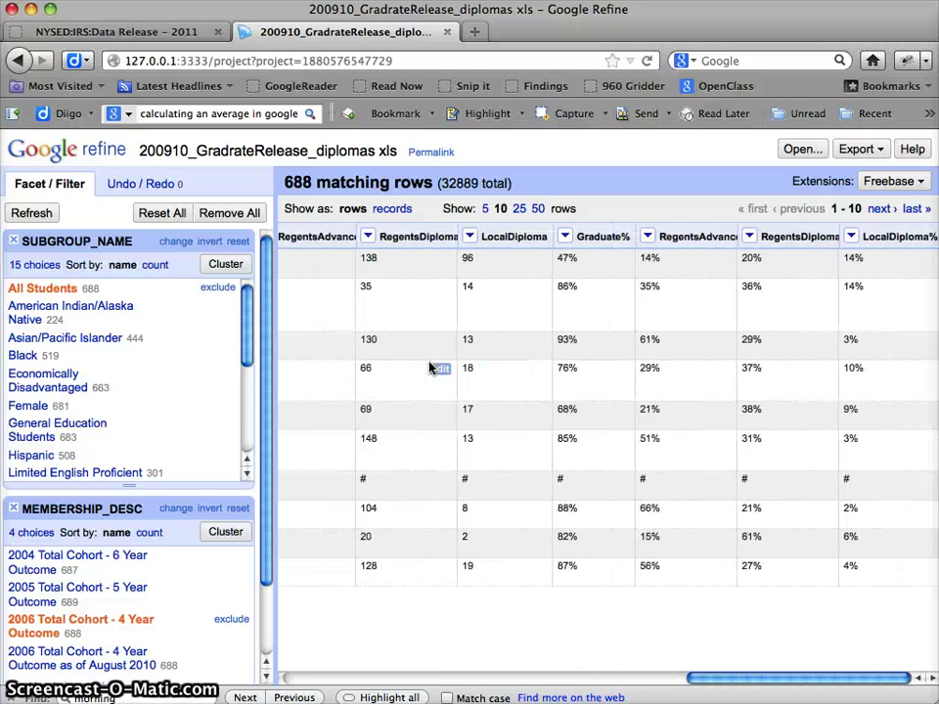
{"action": "scroll", "coordinate": [430, 367], "scroll_direction": "left", "scroll_amount": 8}
{"action": "scroll", "coordinate": [430, 367], "scroll_direction": "left", "scroll_amount": 6}
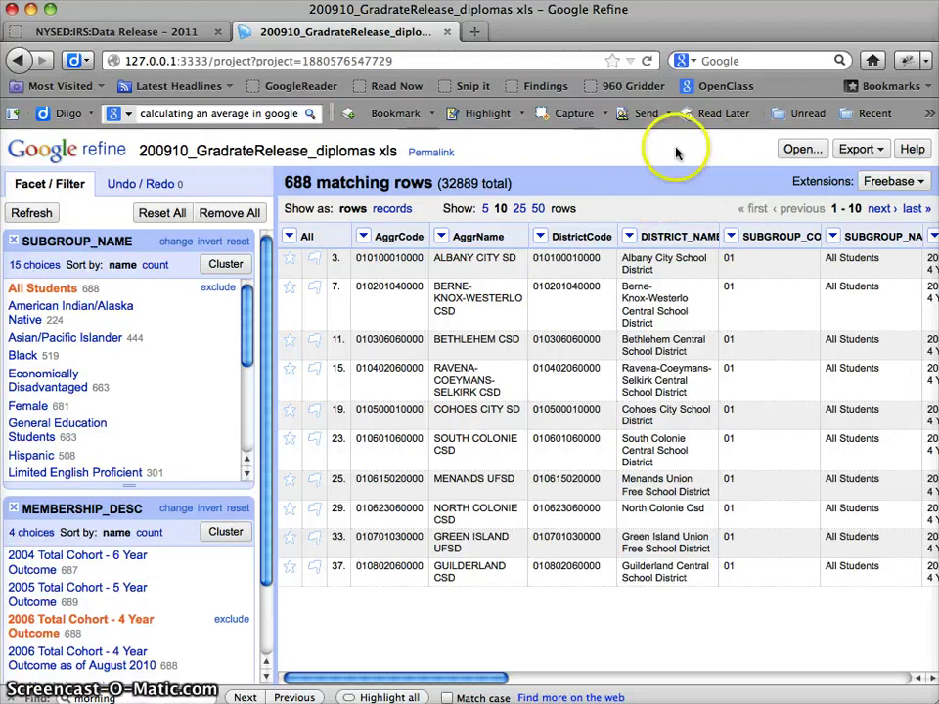
Open the Export menu to export the filtered rows
{"action": "left_click", "coordinate": [858, 148]}
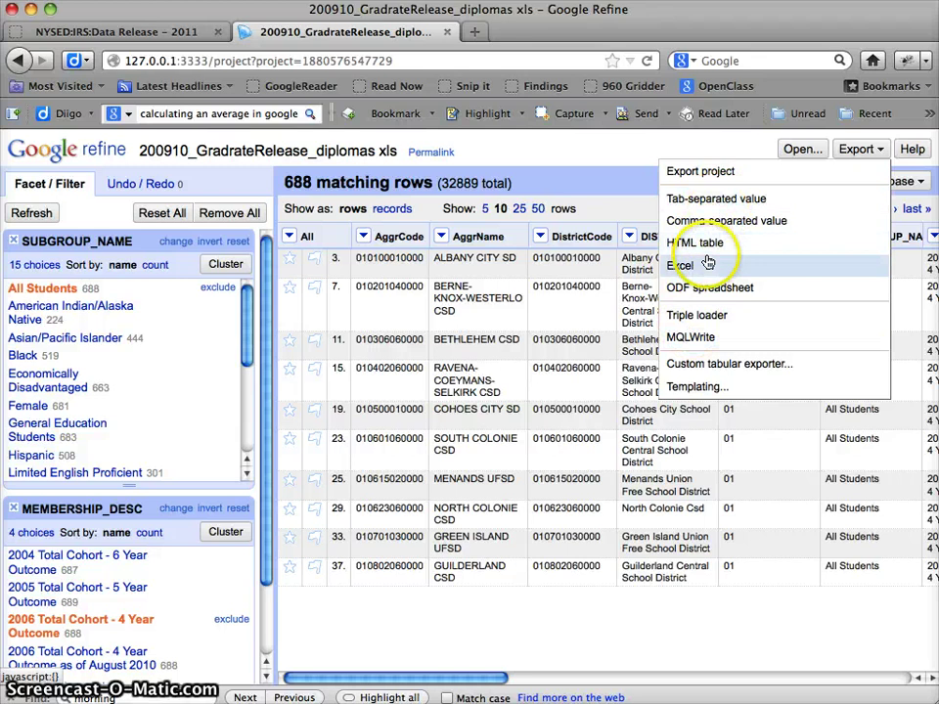
Save the tab-separated export as 200910_GradrateRelease_diplomas-xls.tsv in SNOW, replacing the old copy
{"action": "left_click", "coordinate": [720, 203]}
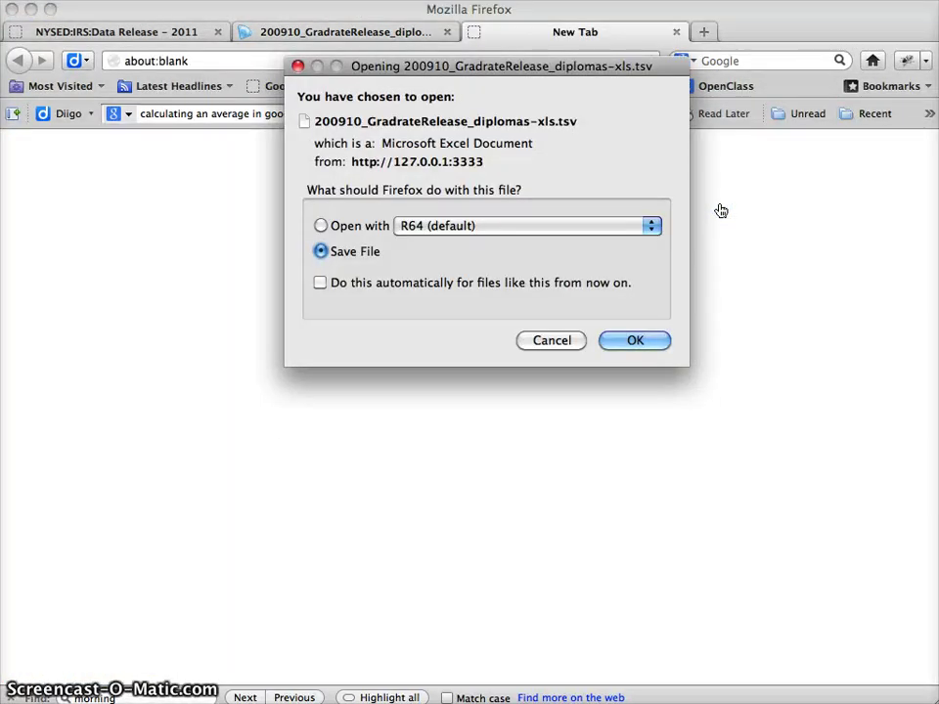
{"action": "key", "text": "Return"}
{"action": "left_click", "coordinate": [799, 490]}
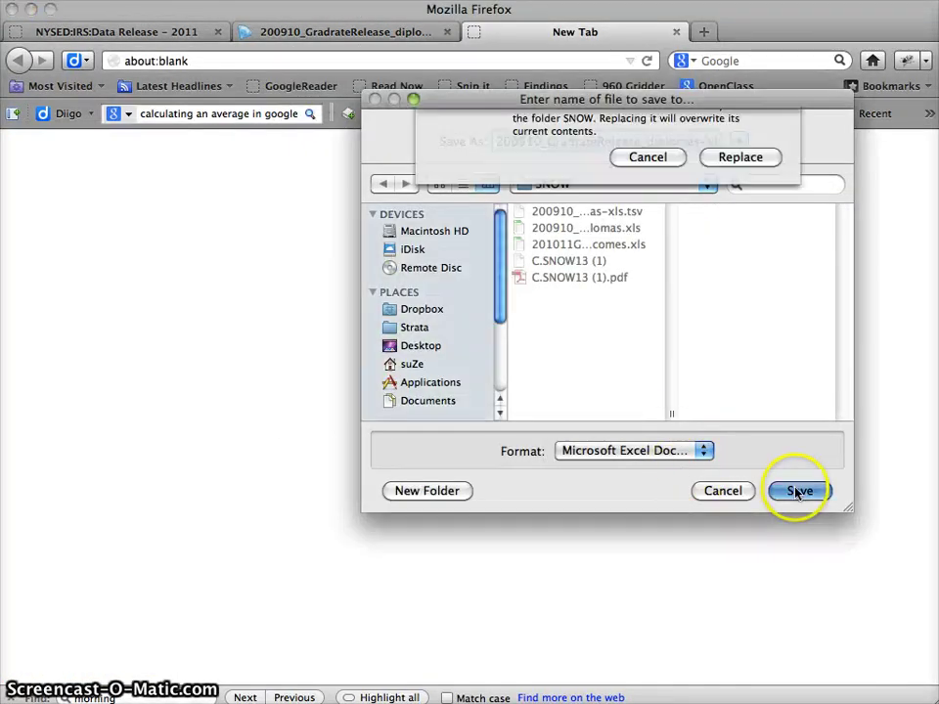
{"action": "left_click", "coordinate": [740, 236]}
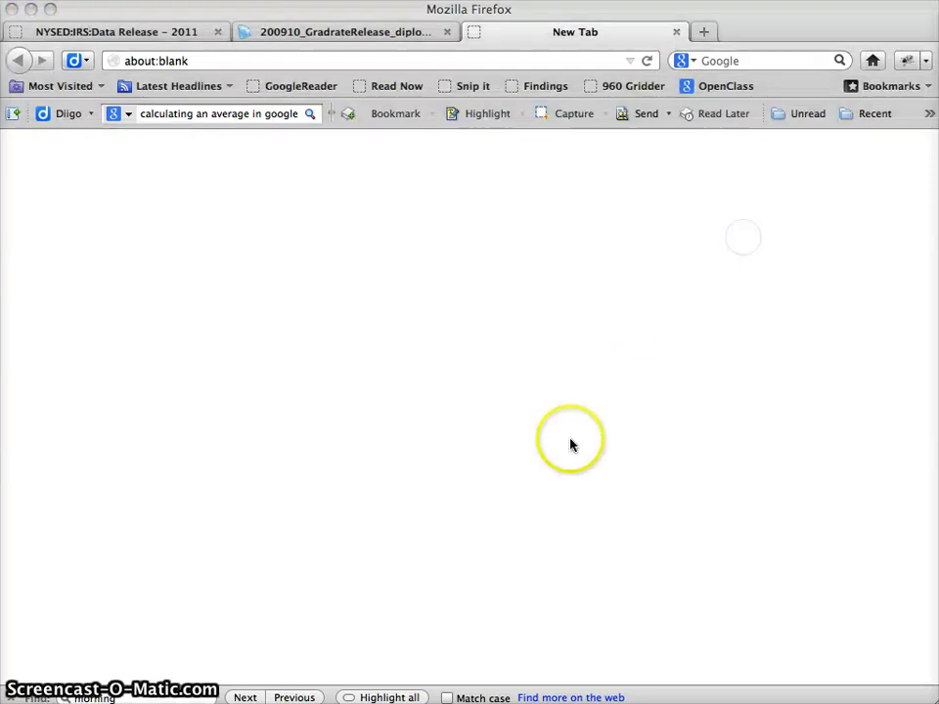
{"action": "left_click", "coordinate": [675, 34]}
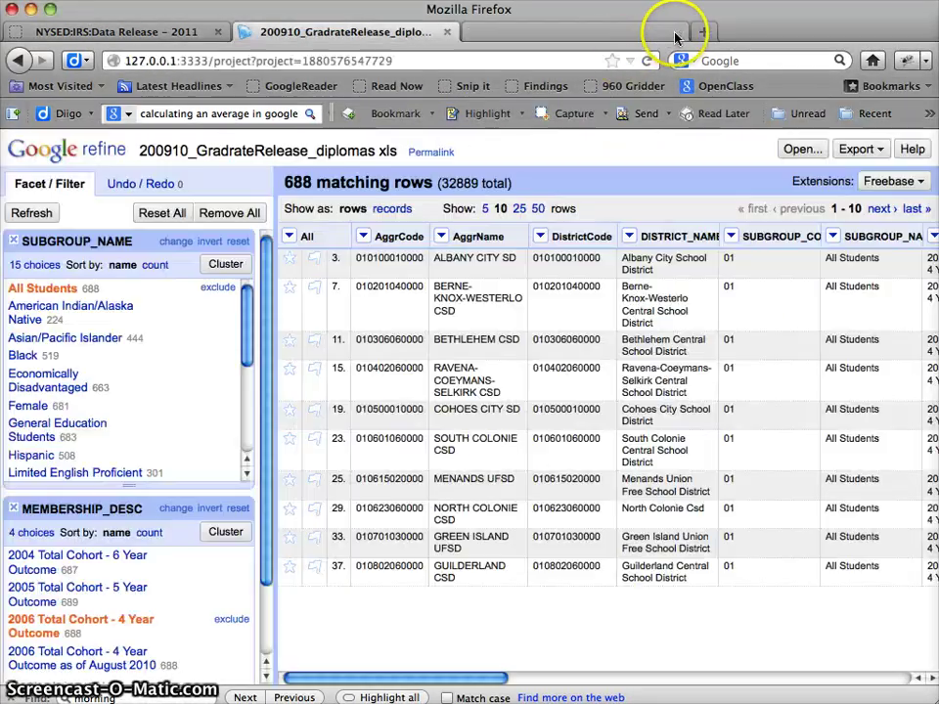
Start a new project and choose 200910_GradrateRelease_diplomas-xls.tsv from the SNOW folder
{"action": "left_click", "coordinate": [81, 158]}
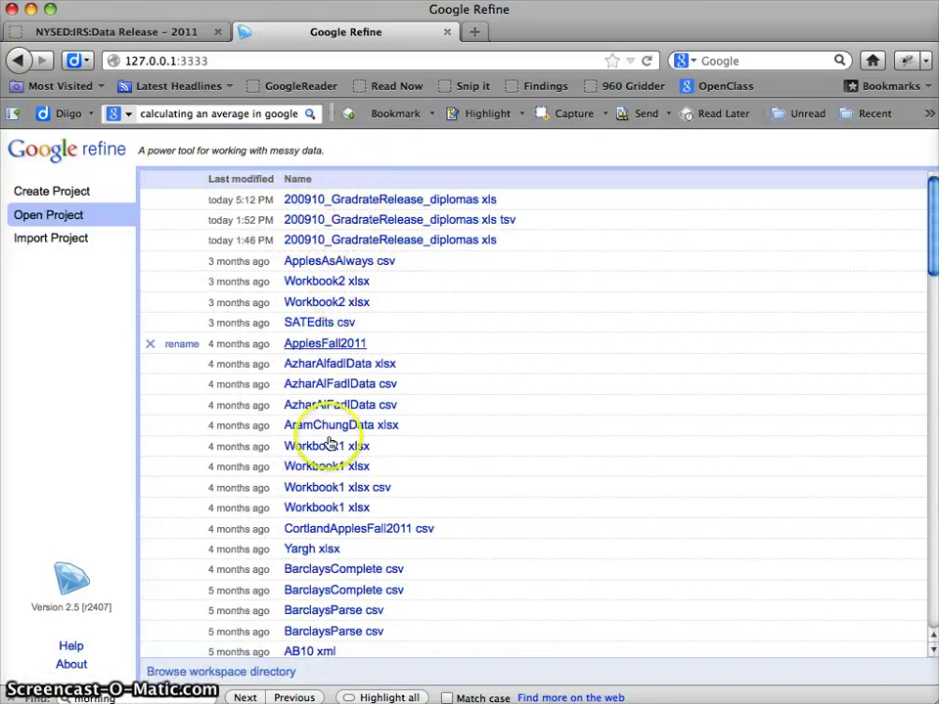
{"action": "left_click", "coordinate": [53, 192]}
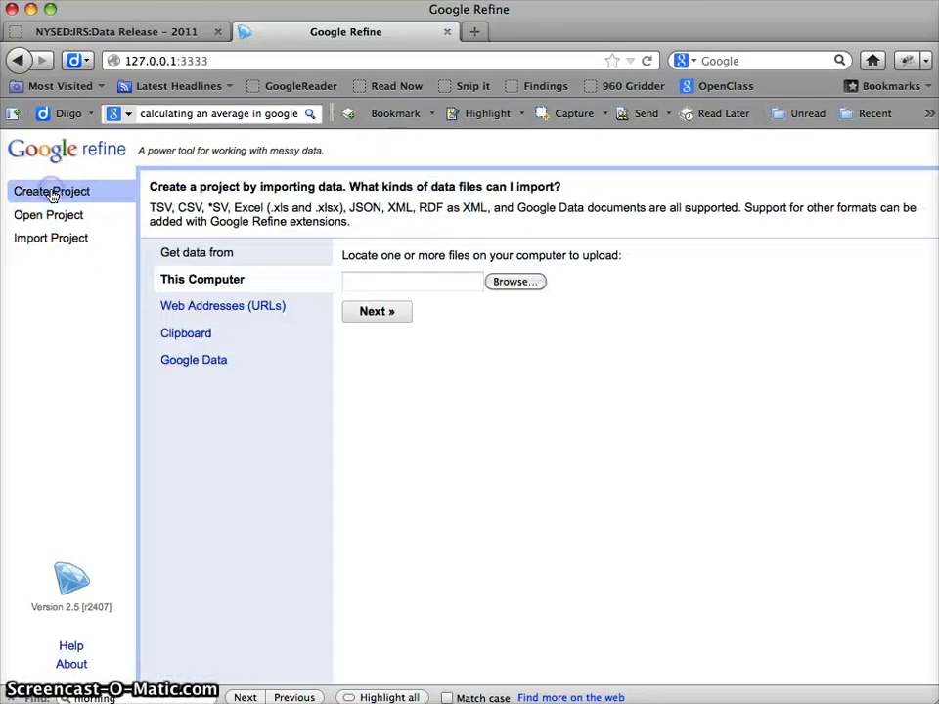
{"action": "left_click", "coordinate": [514, 282]}
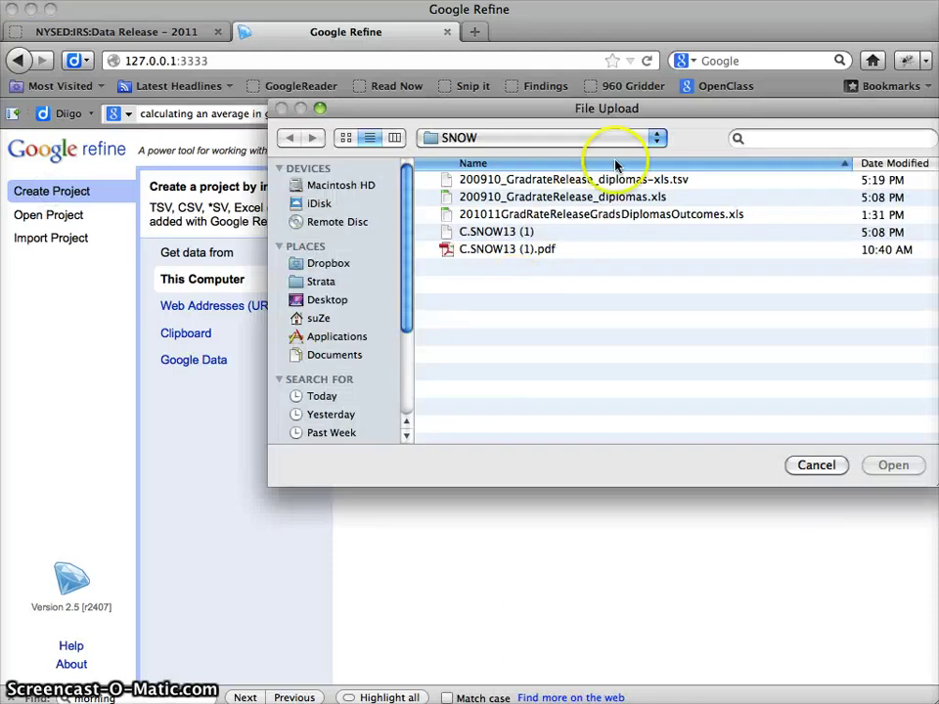
{"action": "left_click", "coordinate": [622, 183]}
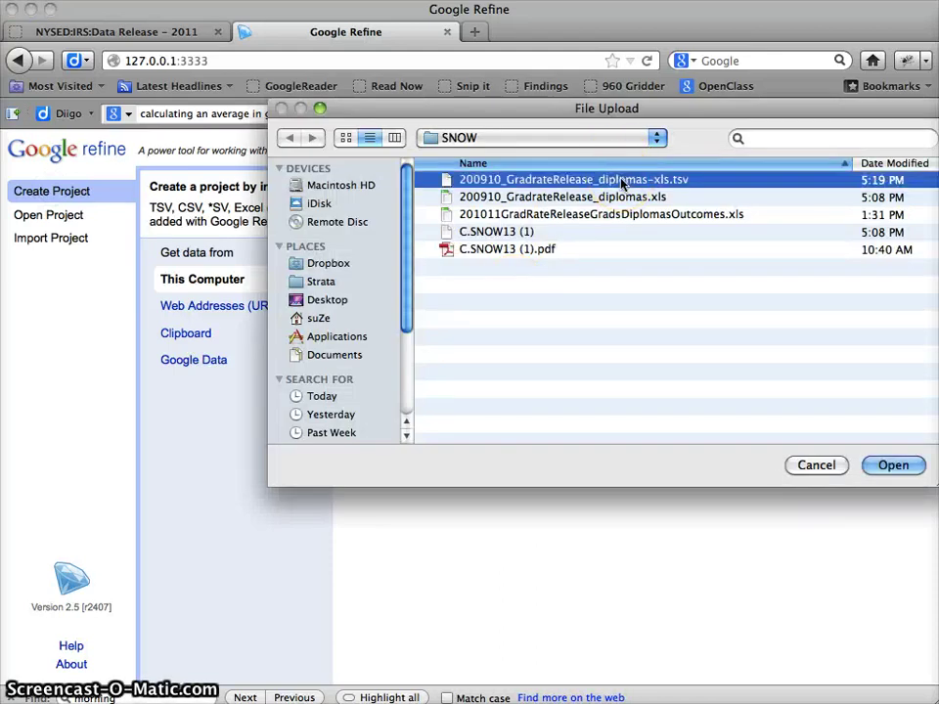
{"action": "double_click", "coordinate": [622, 182]}
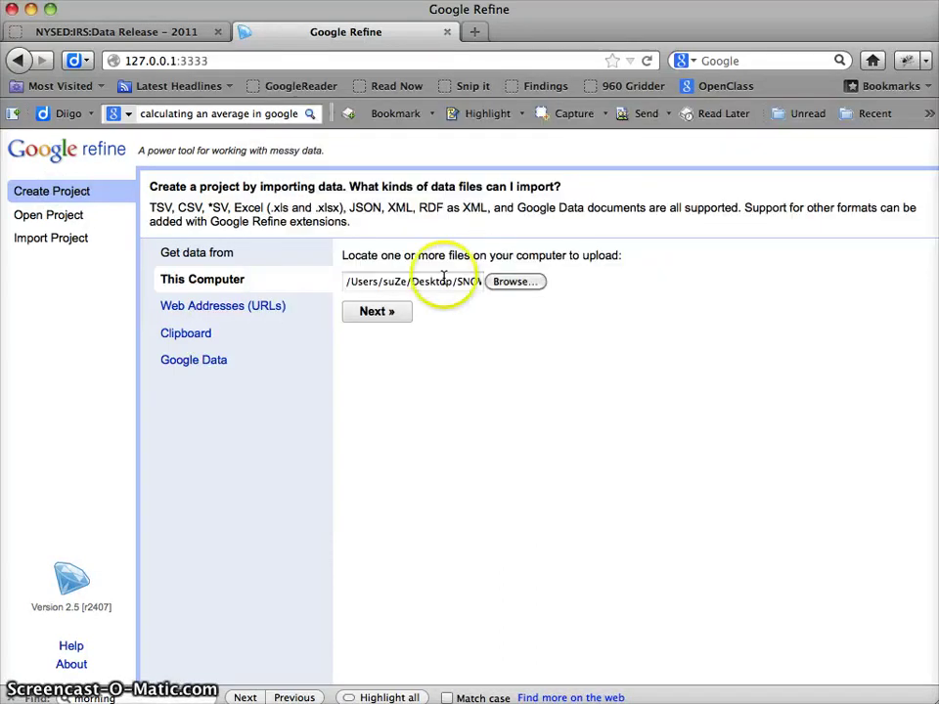
Upload the exported TSV, keep tab-separated parsing, and create the project from its 688 rows
{"action": "left_click", "coordinate": [375, 312]}
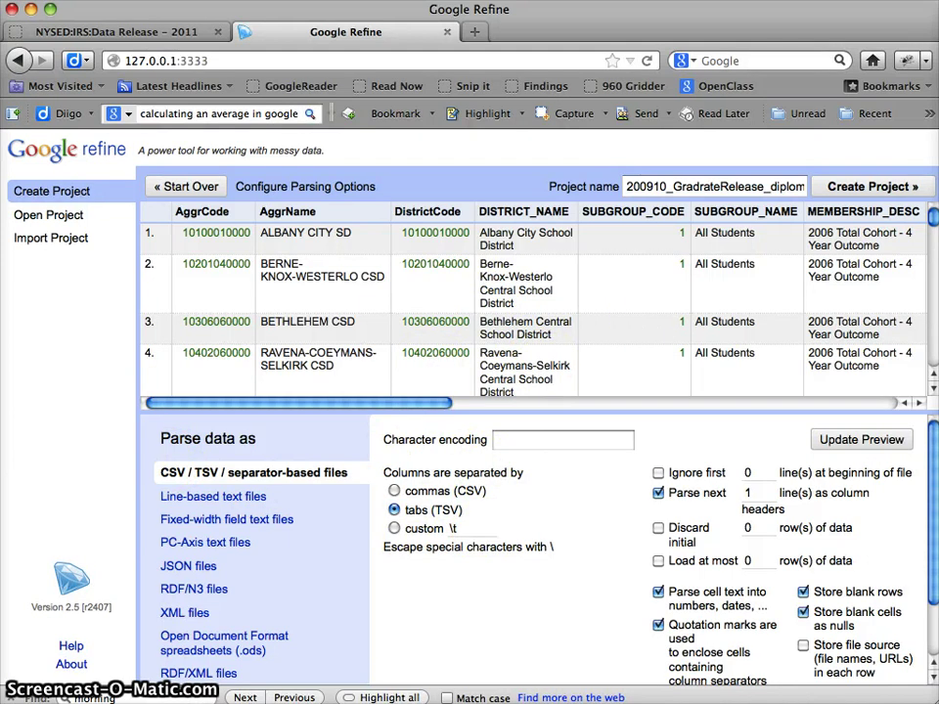
{"action": "left_click", "coordinate": [892, 186]}
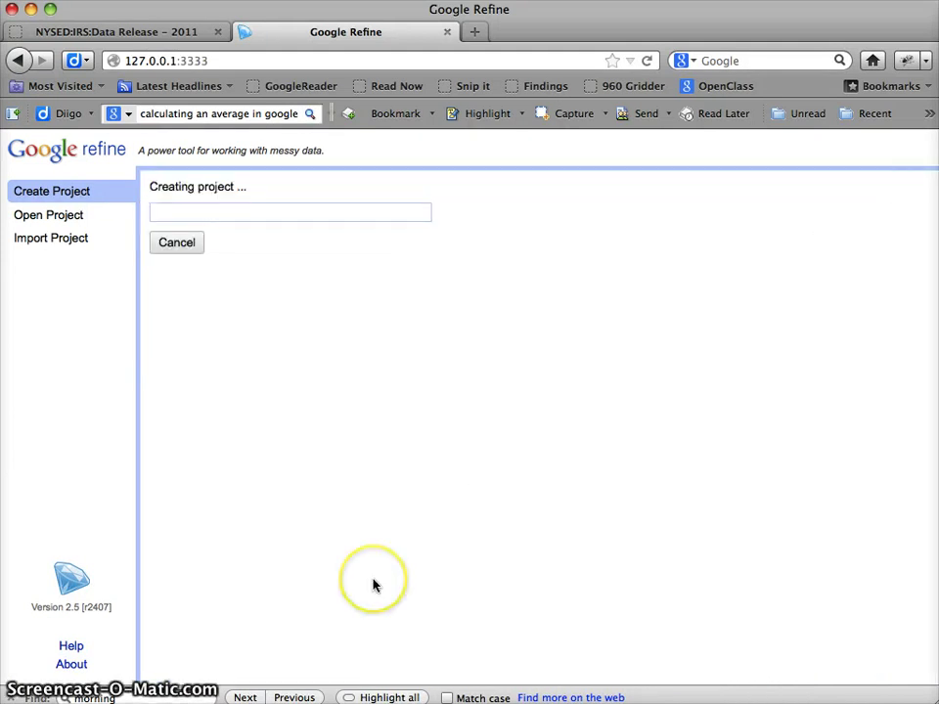